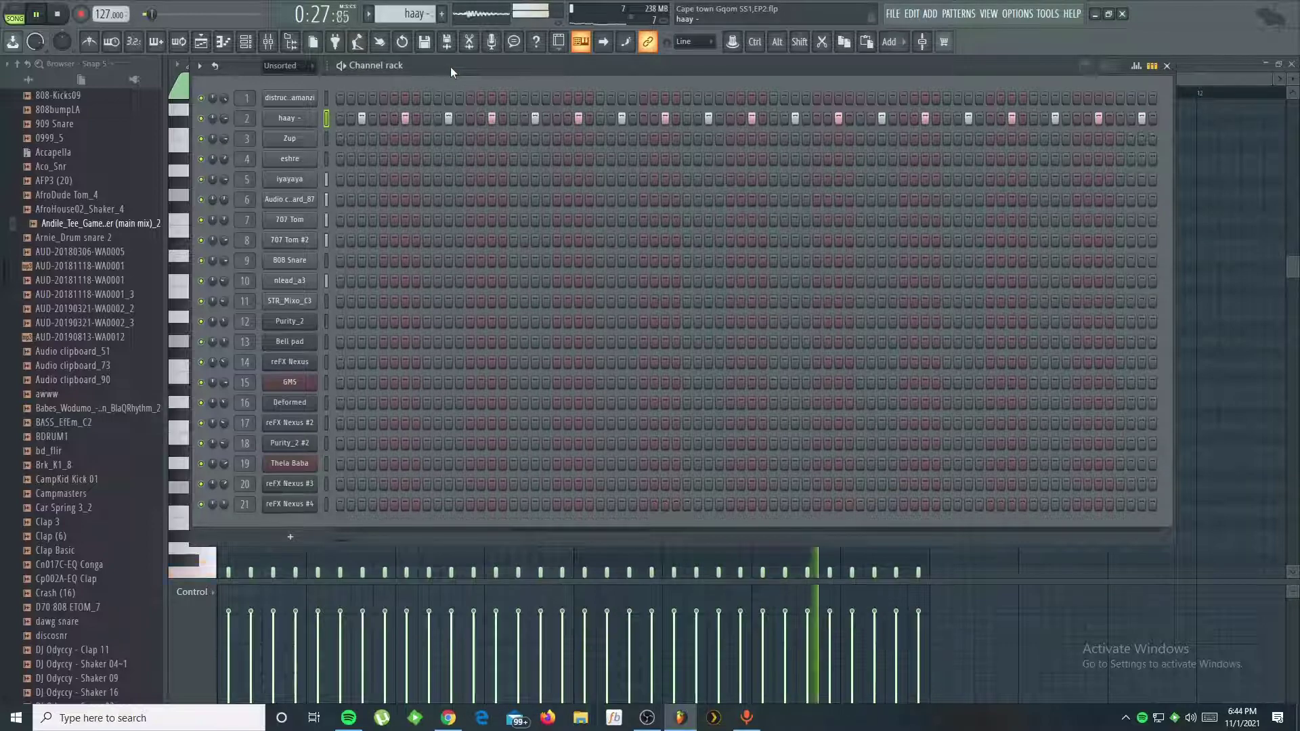
Step: Show the Zup pattern's steps and examine the Zup channel's settings, closing them when done
key("KP_Add")
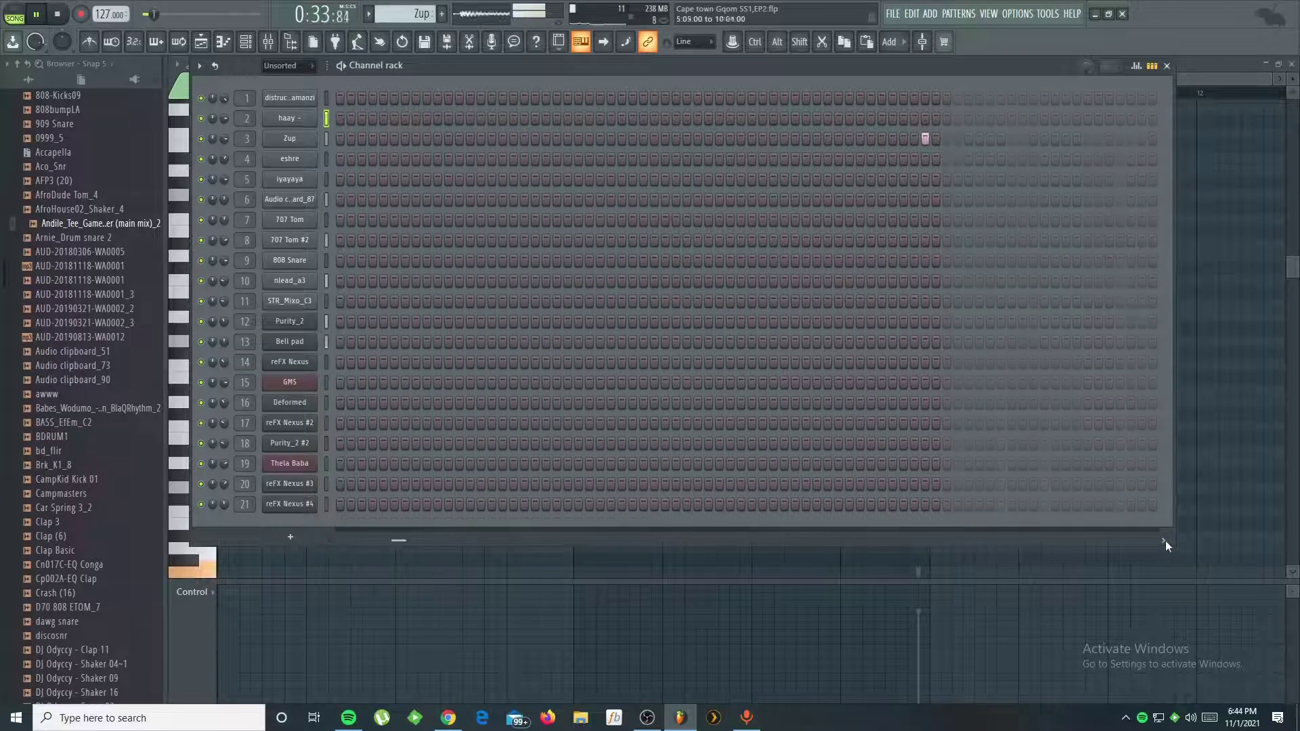
left_click(277, 139)
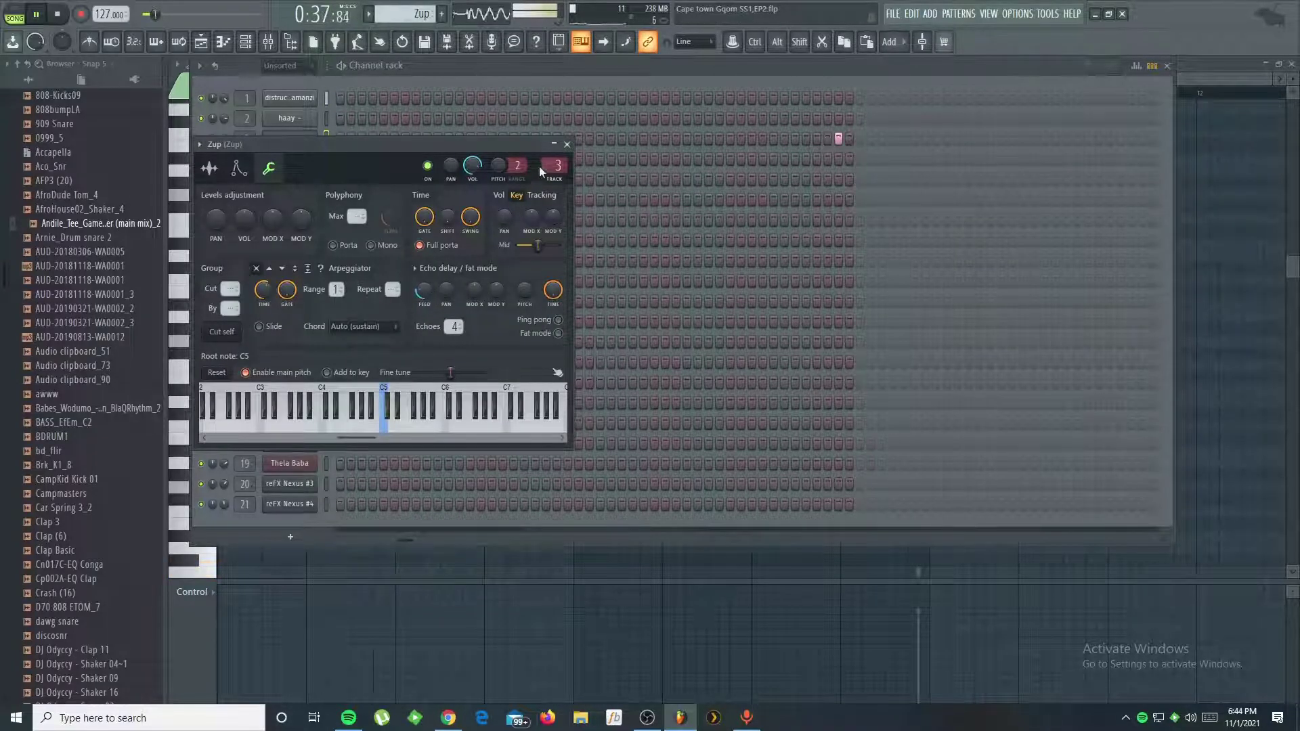
left_click(568, 144)
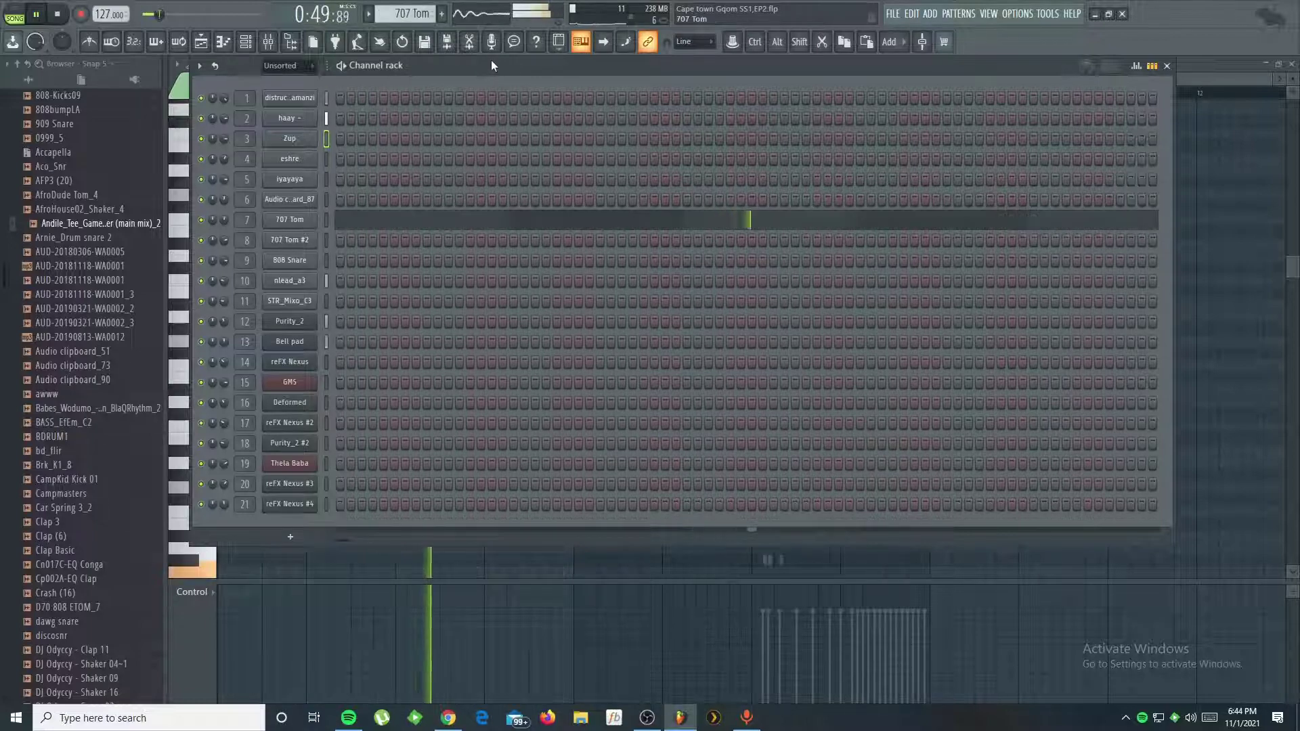
Step: Examine the 707 Tom pattern's notes in the piano roll, then return to the channel rack
left_click(560, 222)
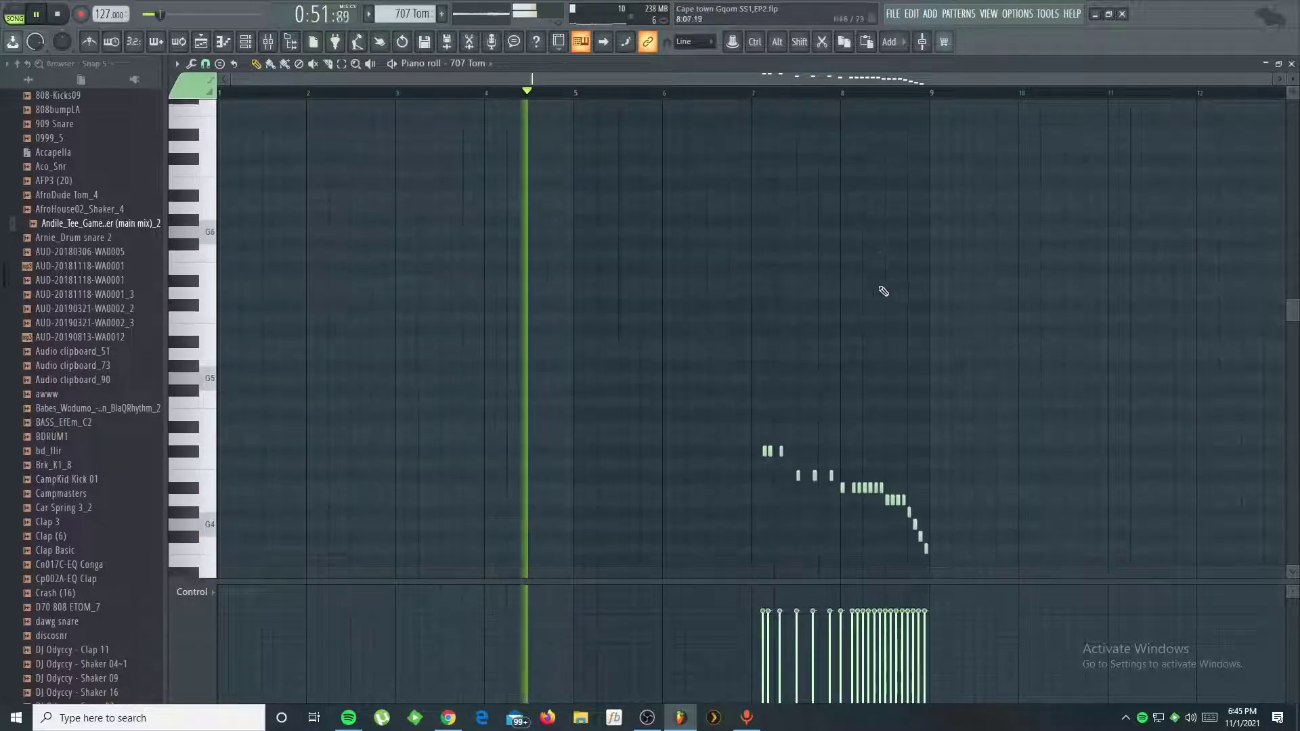
scroll(862, 93, "up", 3)
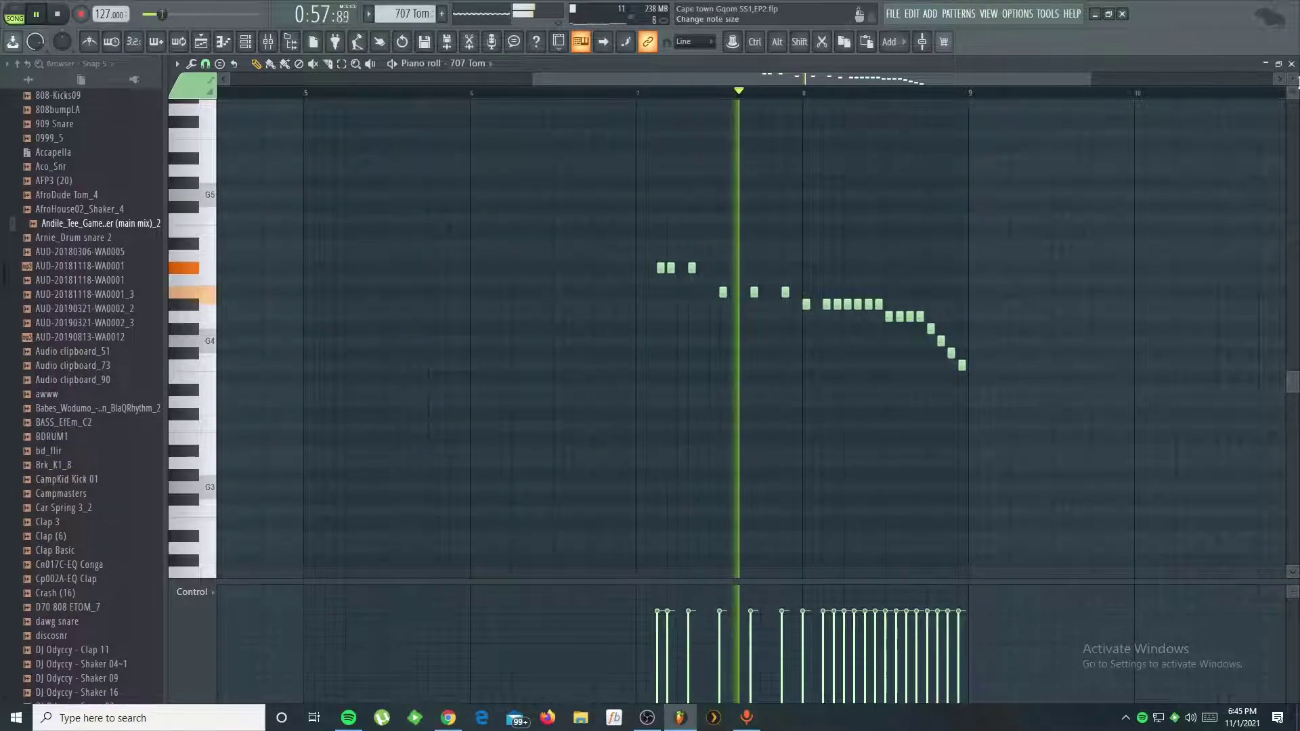
key("F6")
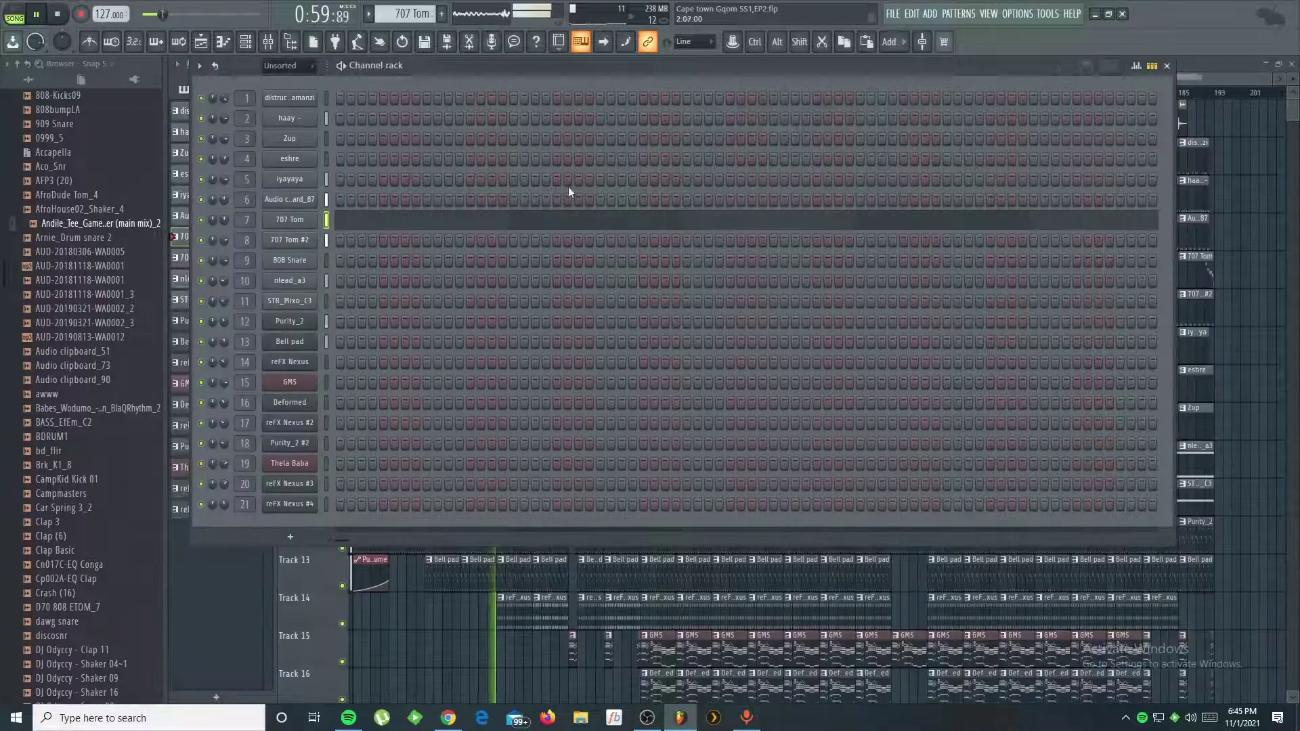
Step: Review the 707 Tom #2 pattern's steps and the nlead_a3 pattern's sustained notes in the piano roll
key("KP_Add")
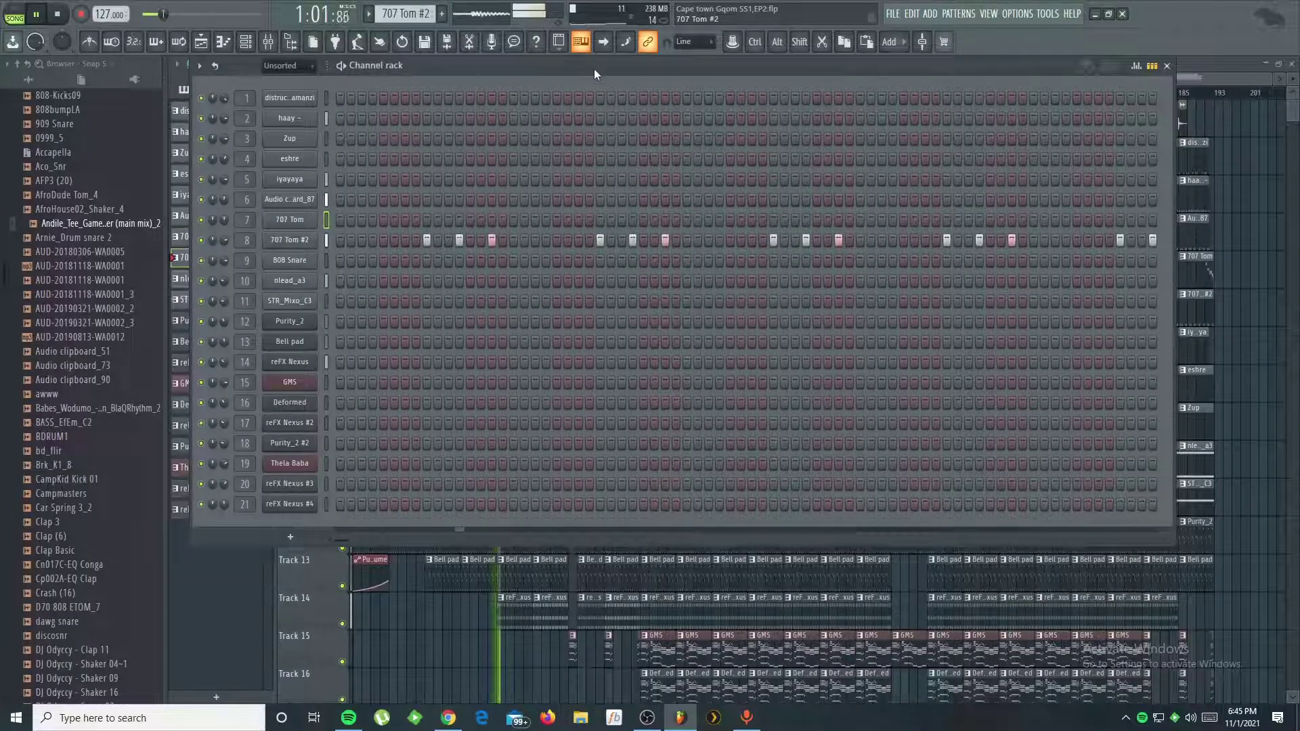
key("KP_Add")
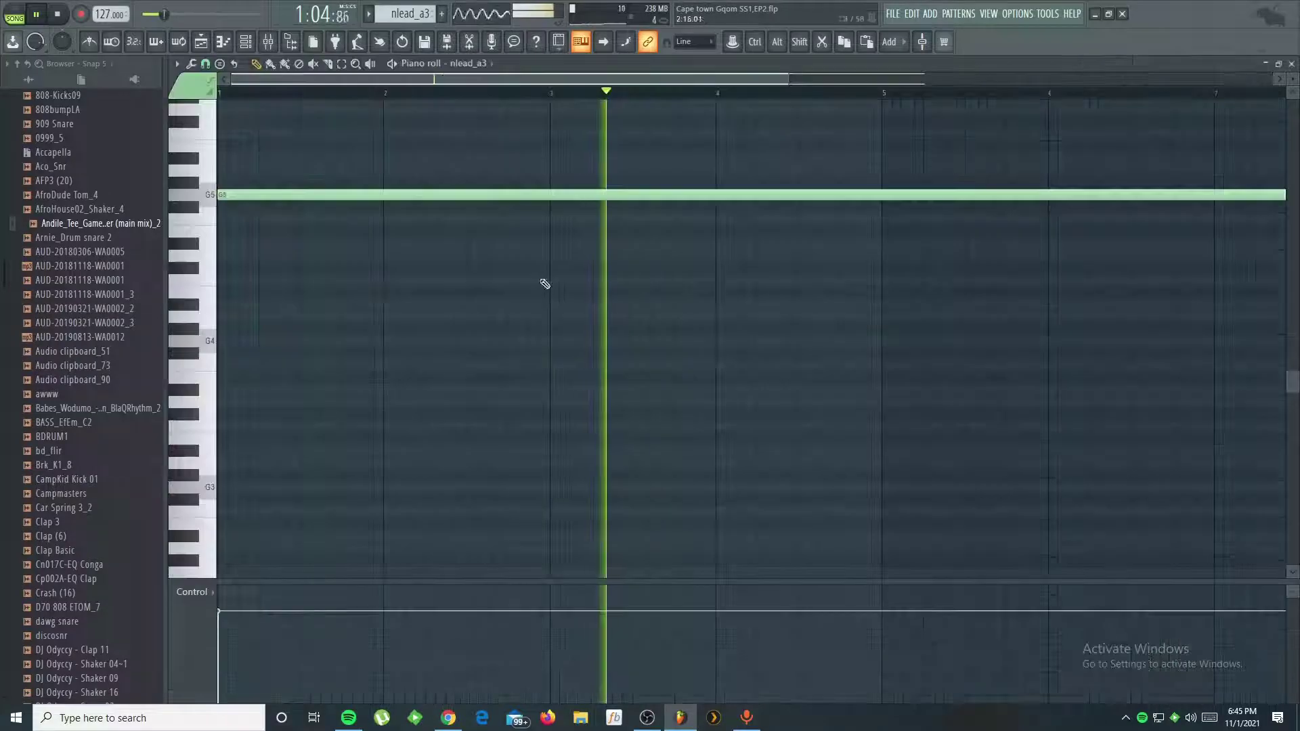
left_click(542, 281)
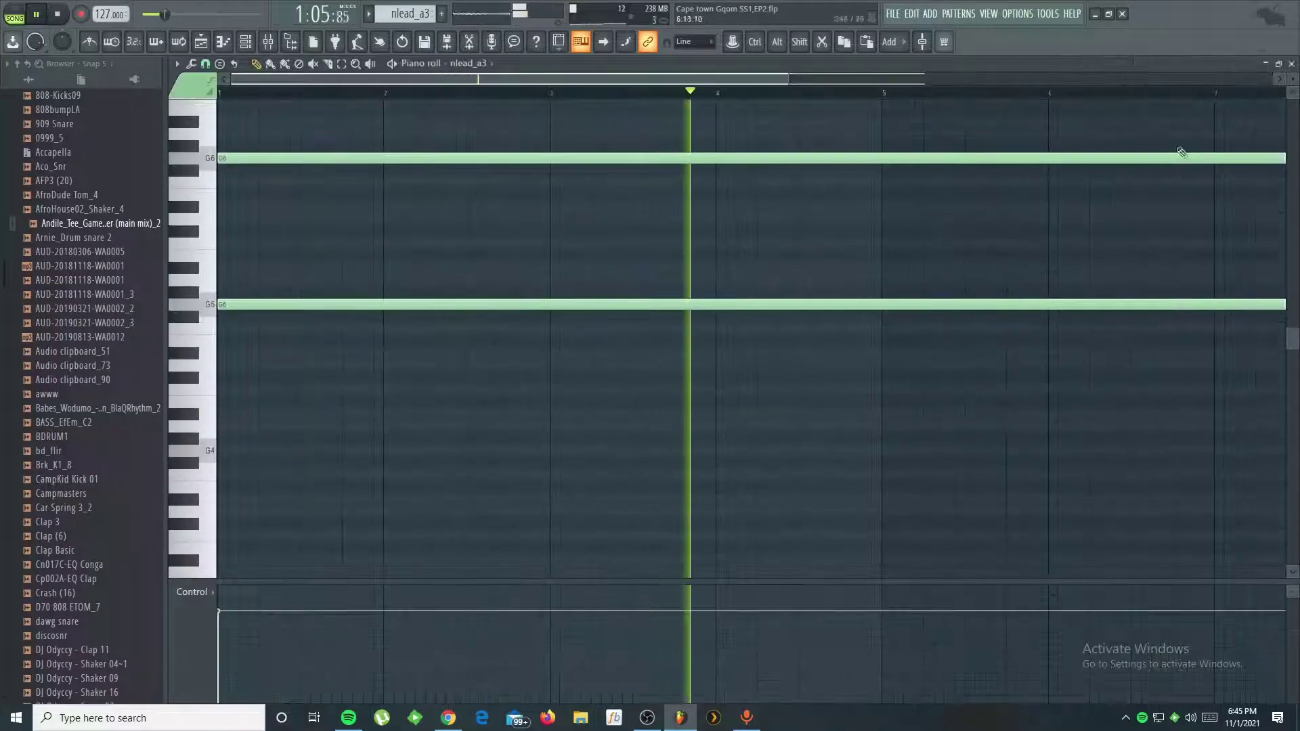
scroll(1182, 153, "up", 3)
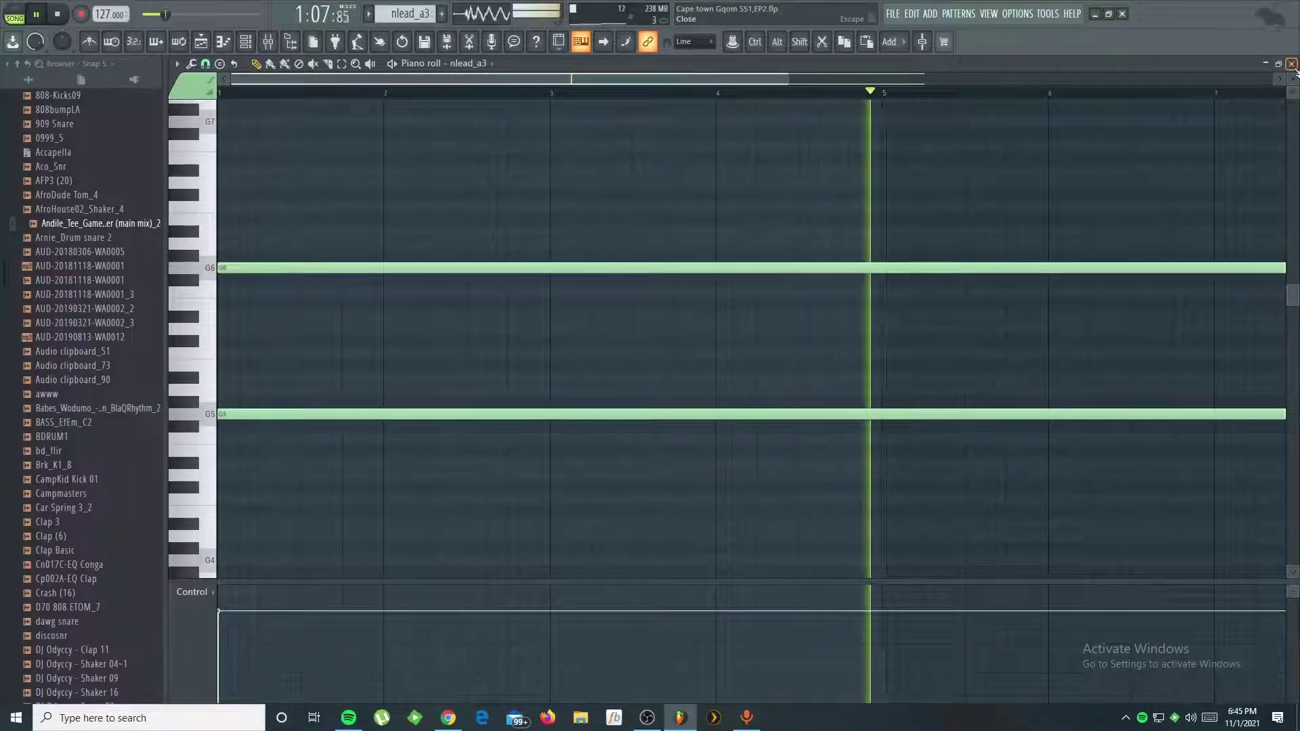
left_click(1292, 64)
Step: Examine the STR_Mixo_C3 pattern's notes in the piano roll and close it
key("KP_Add")
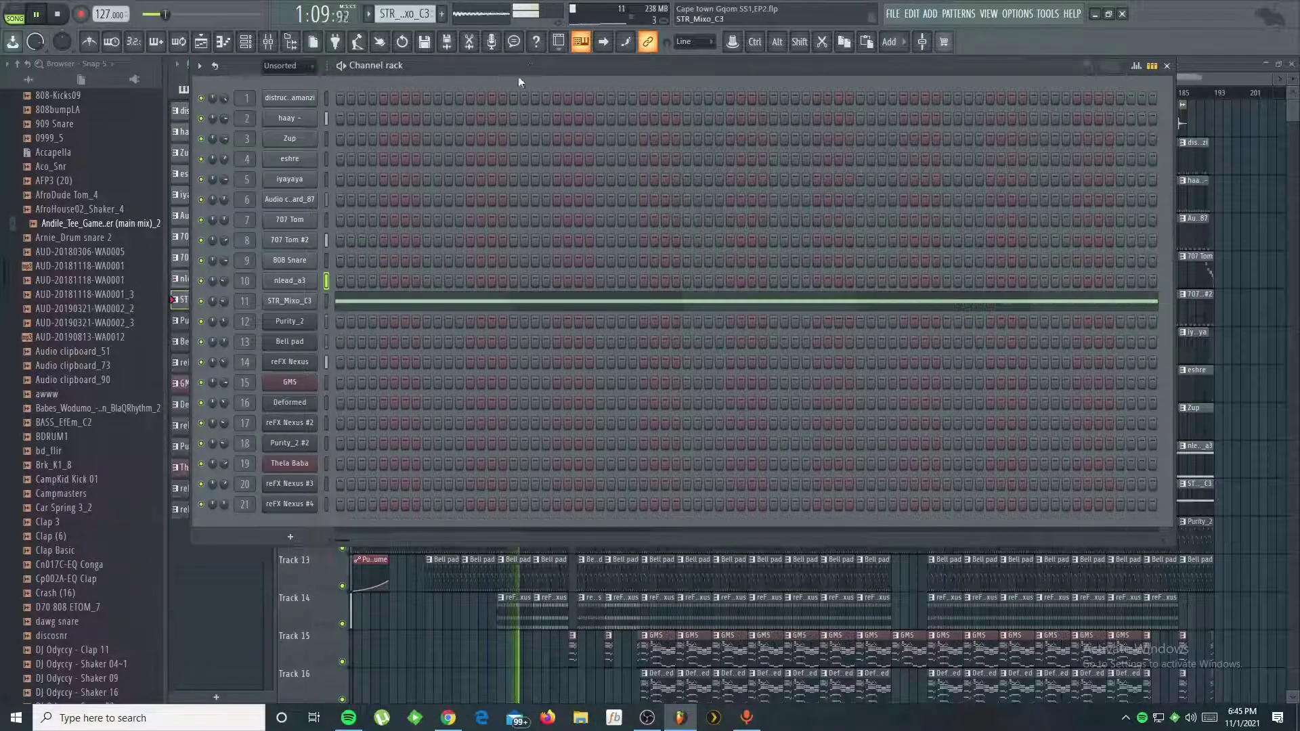
left_click(444, 302)
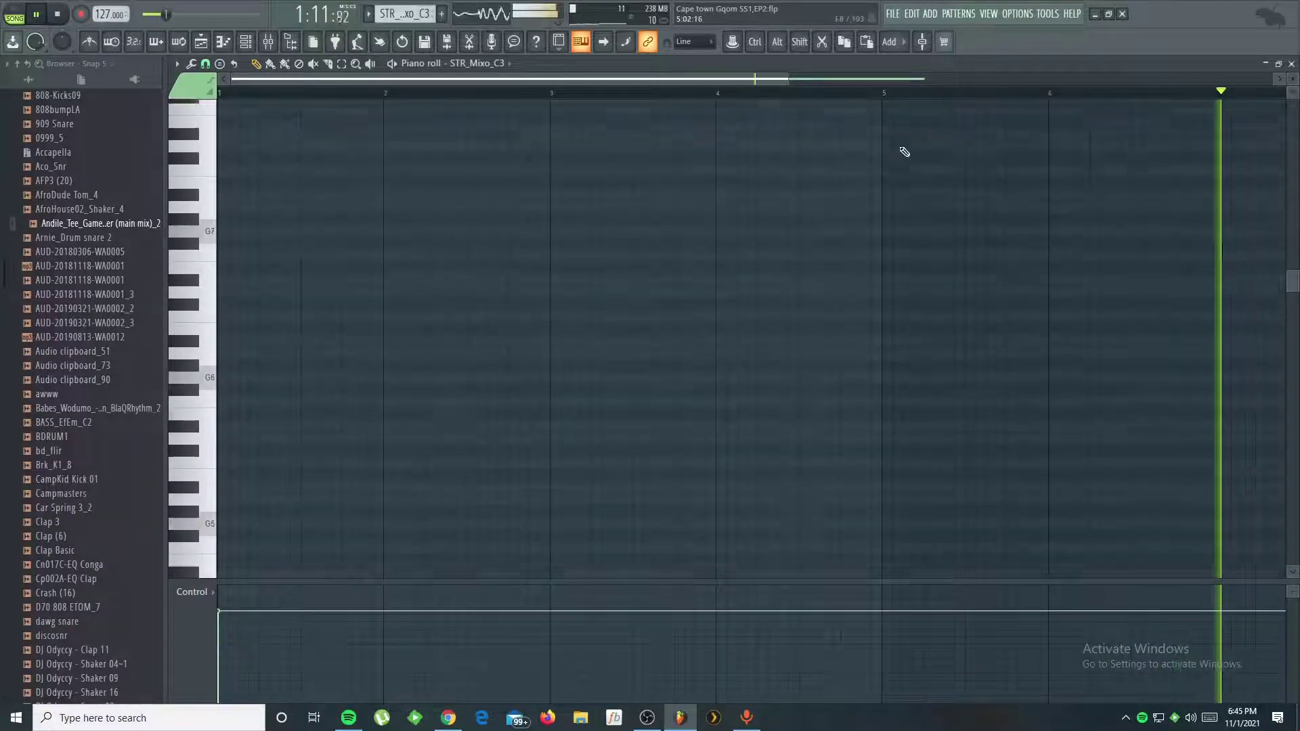
scroll(905, 151, "down", 12)
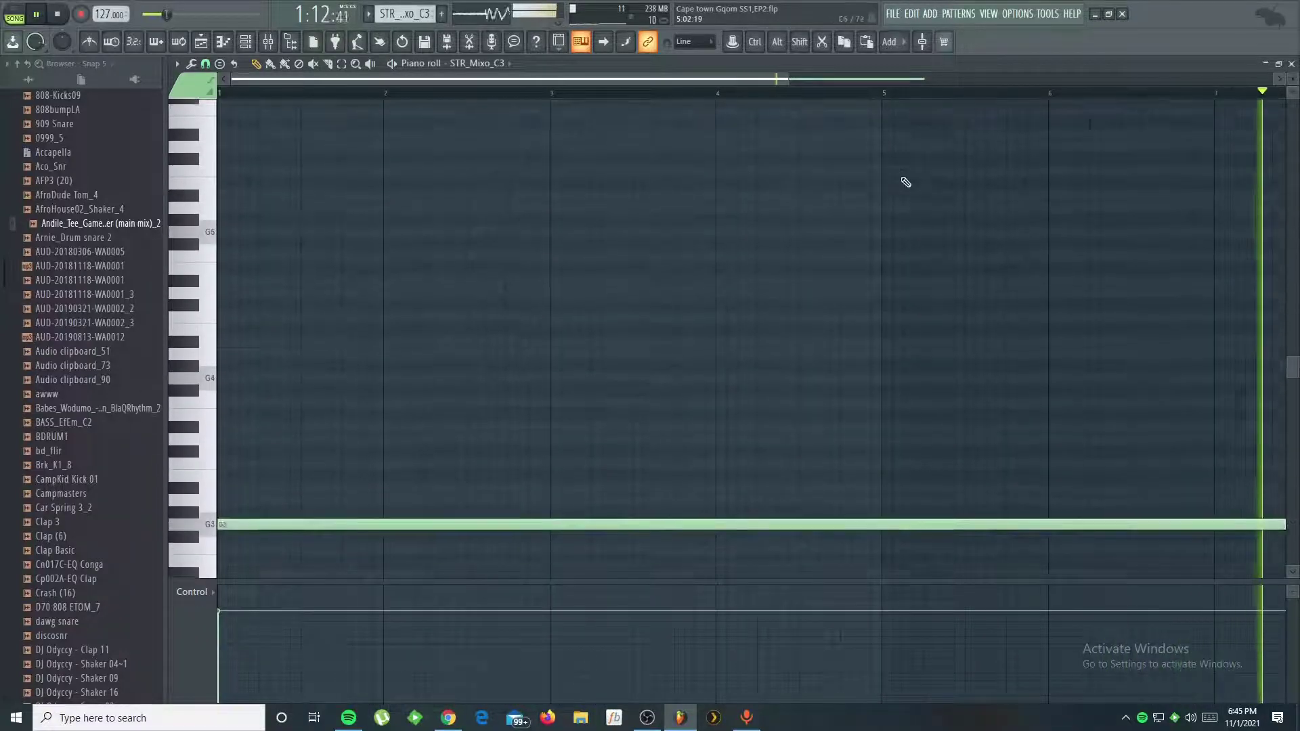
left_click(1292, 64)
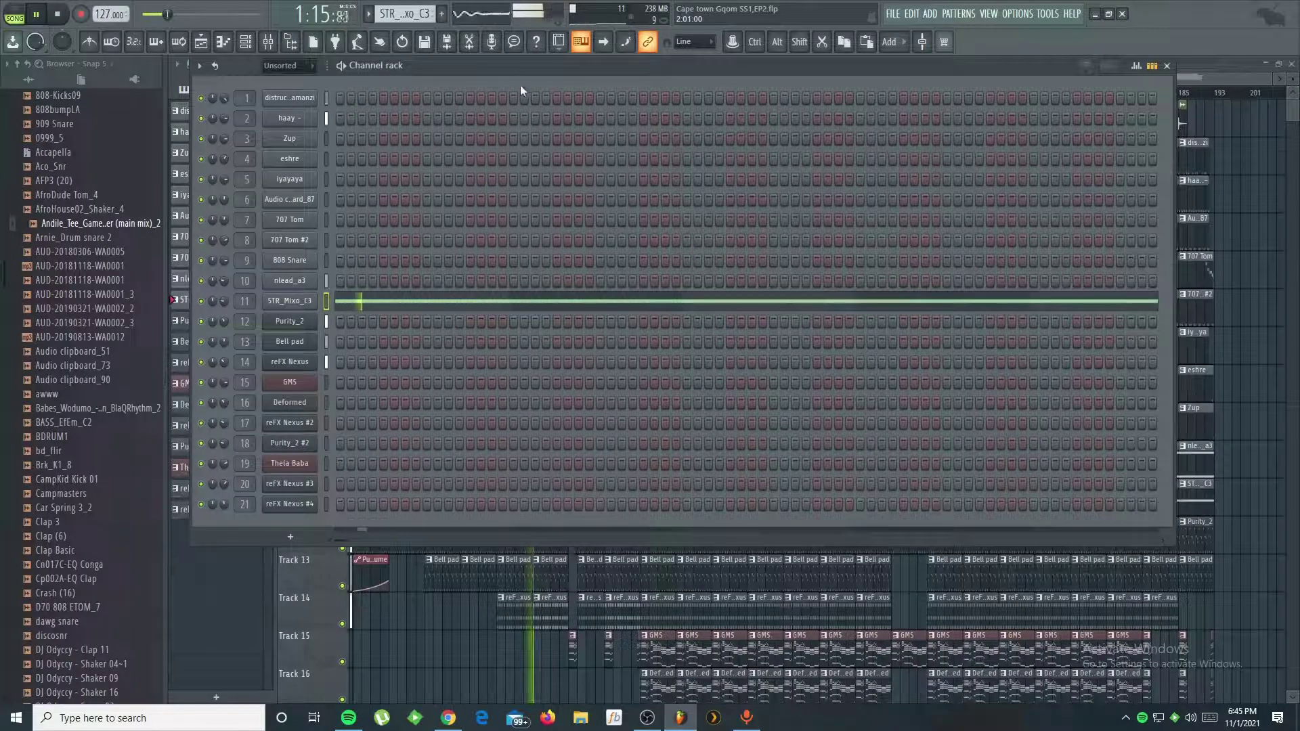
Step: Examine the full Purity_2 melody pattern in the piano roll, then leave the piano roll
key("KP_Add")
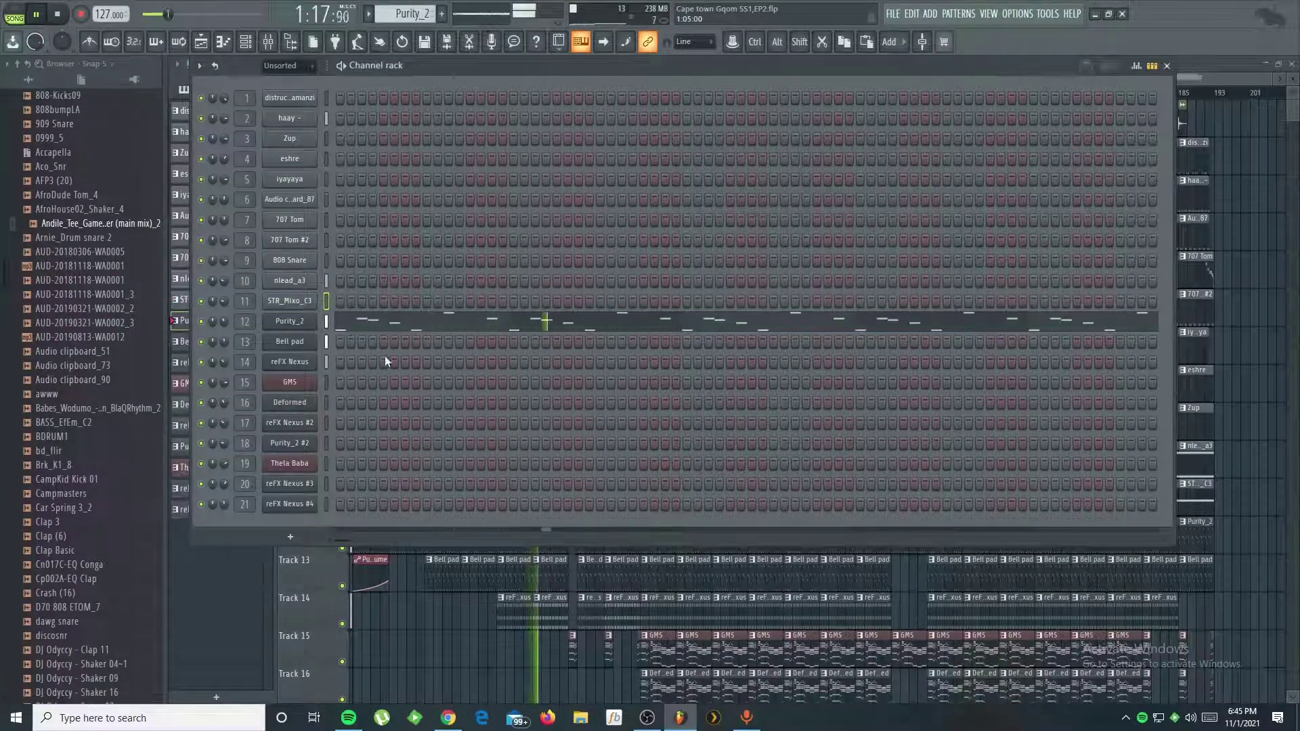
left_click(419, 328)
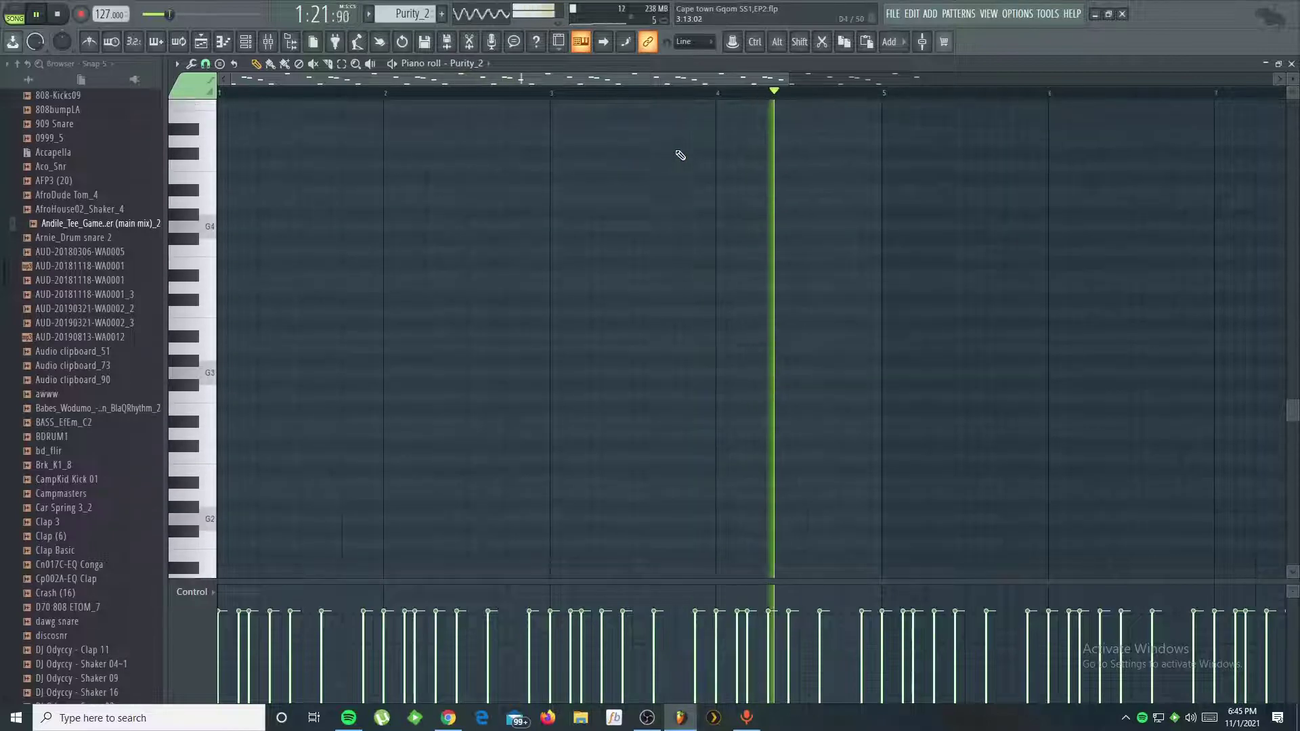
scroll(368, 295, "up", 10)
scroll(769, 203, "up", 3)
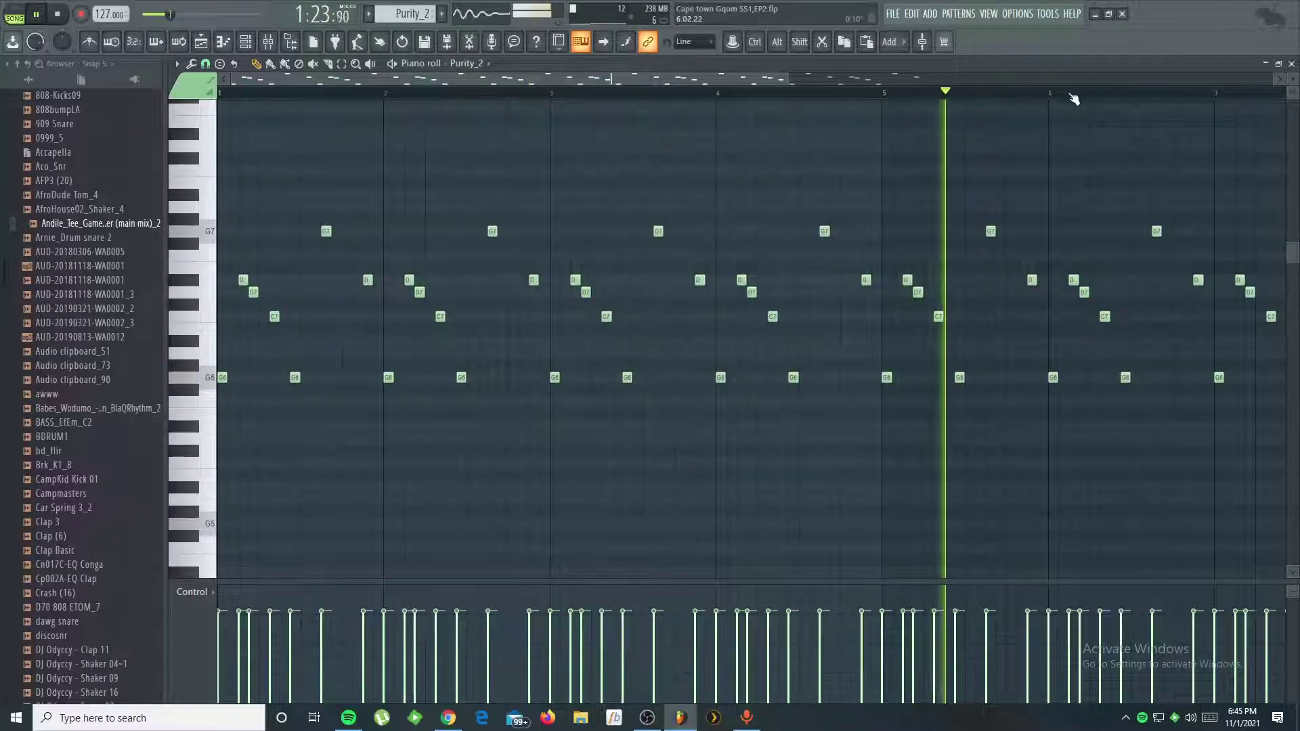
scroll(1074, 95, "down", 4)
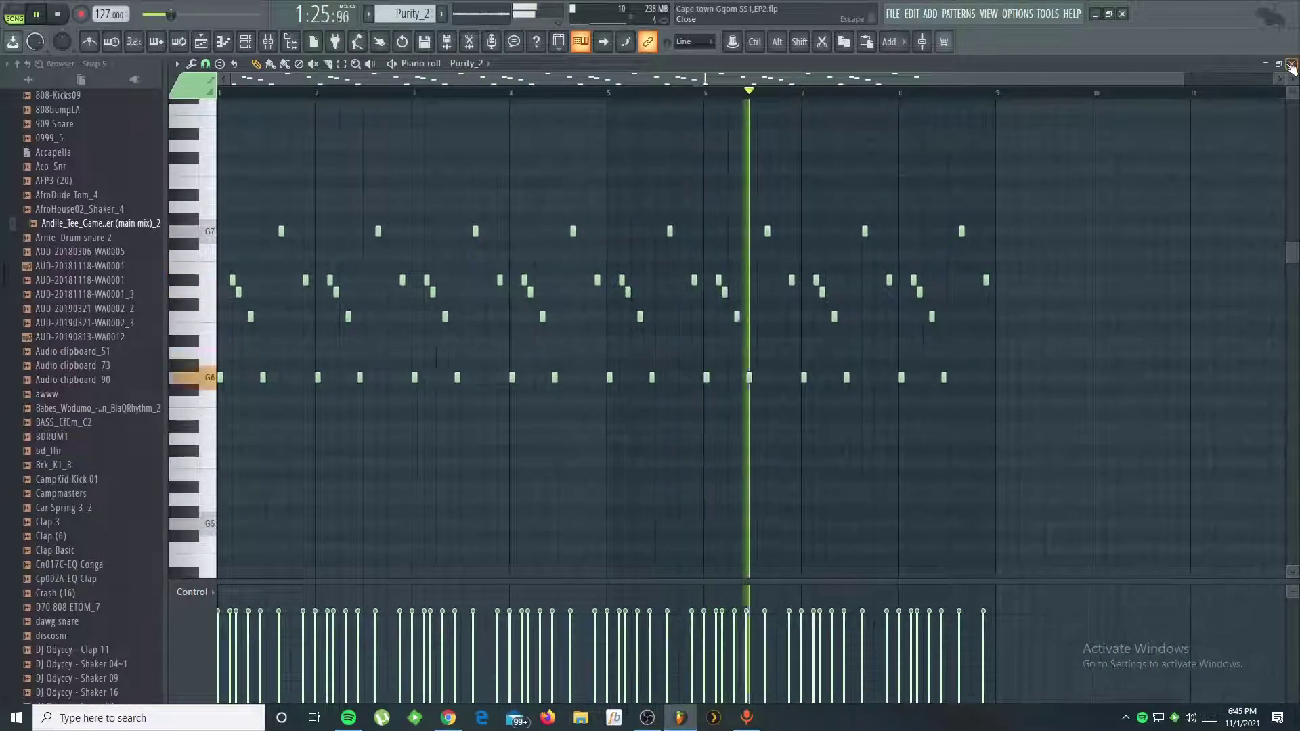
key("F7")
Step: Switch to the GMS pattern and examine its chord notes in the piano roll
key("Down")
key("Down")
key("Down")
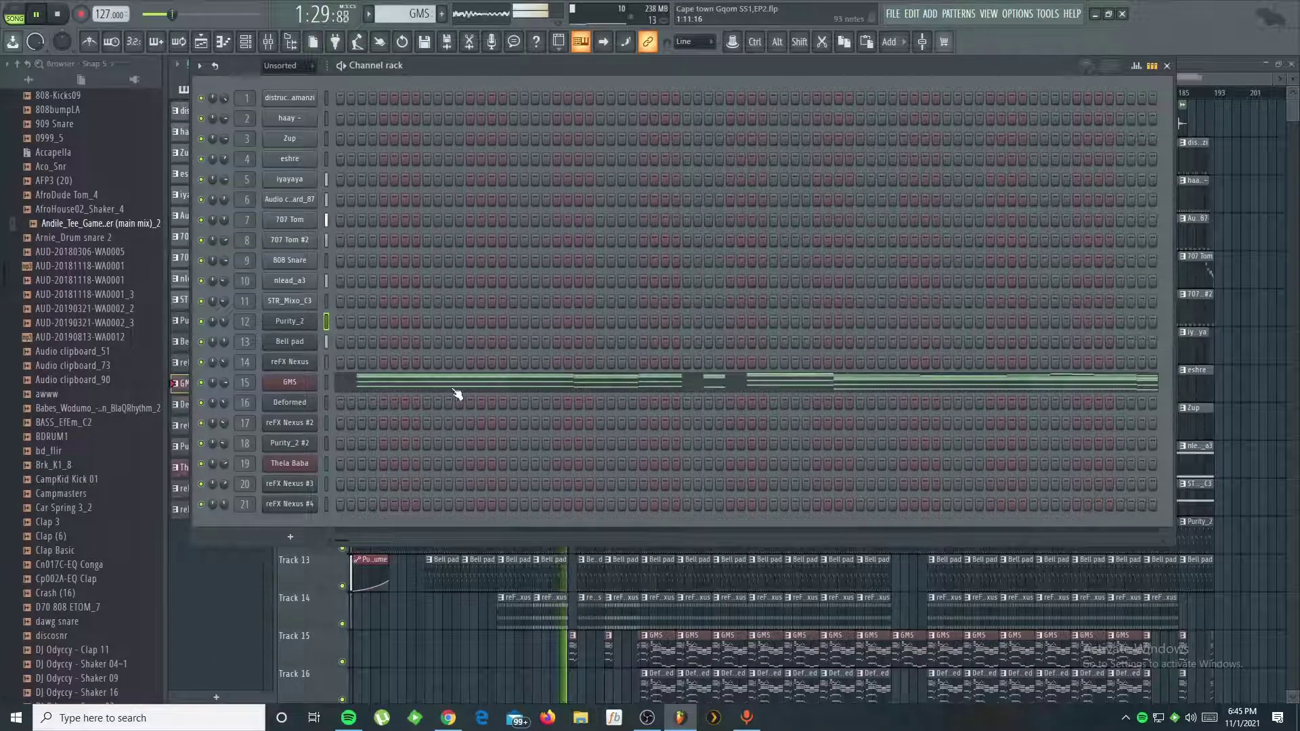
left_click(456, 387)
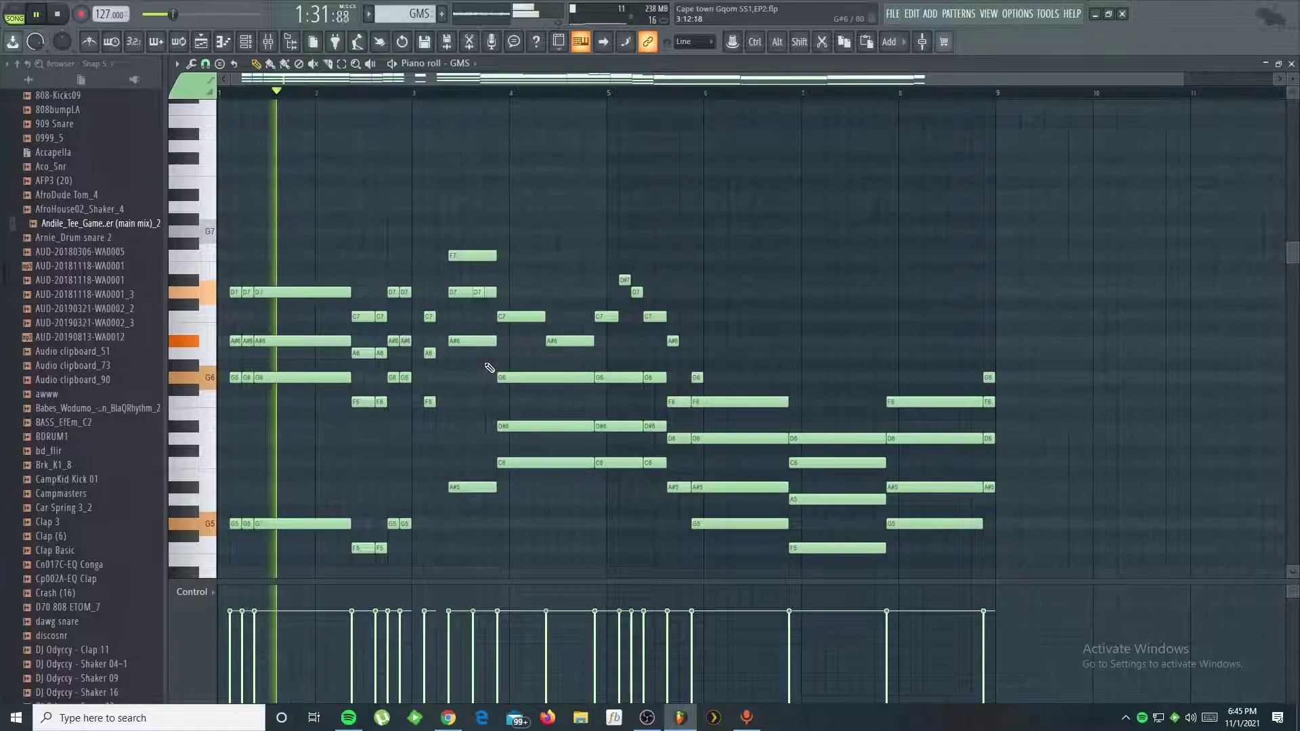
left_click(1293, 63)
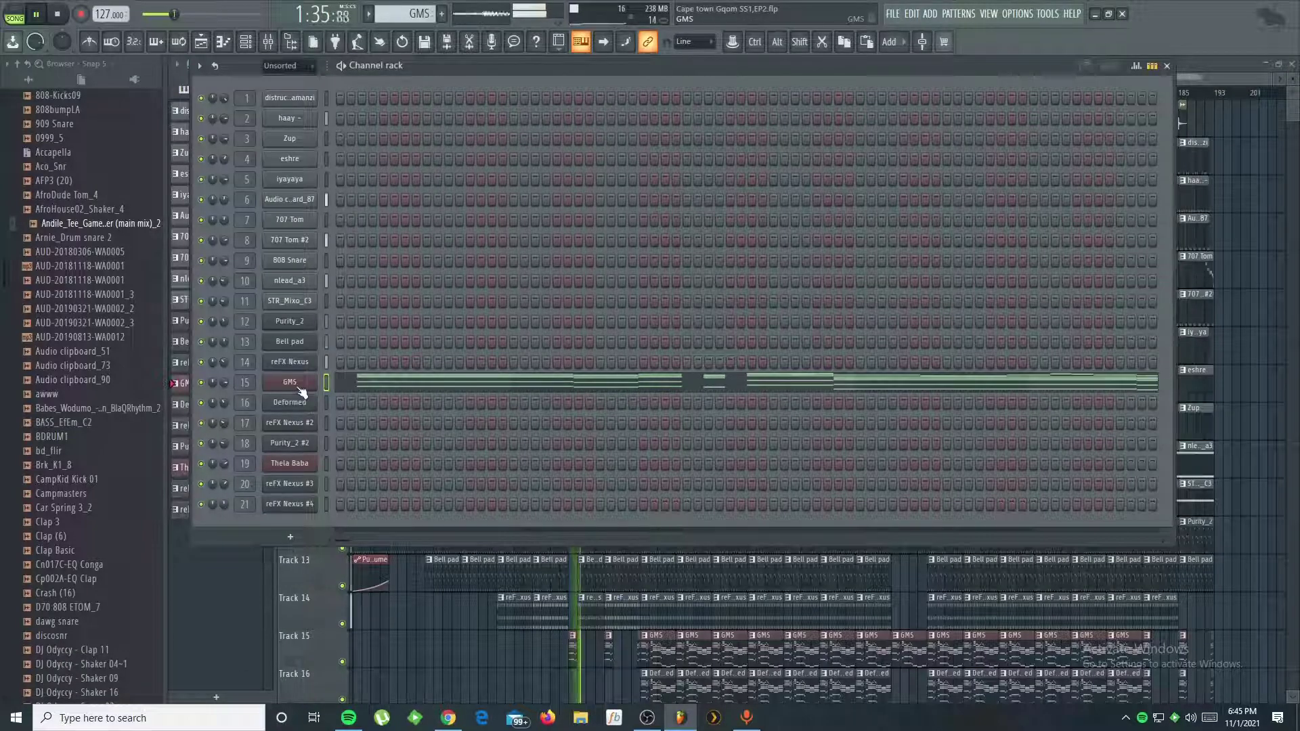
Step: Go back to the reFX Nexus pattern and examine its chord notes in the piano roll
key("KP_Subtract")
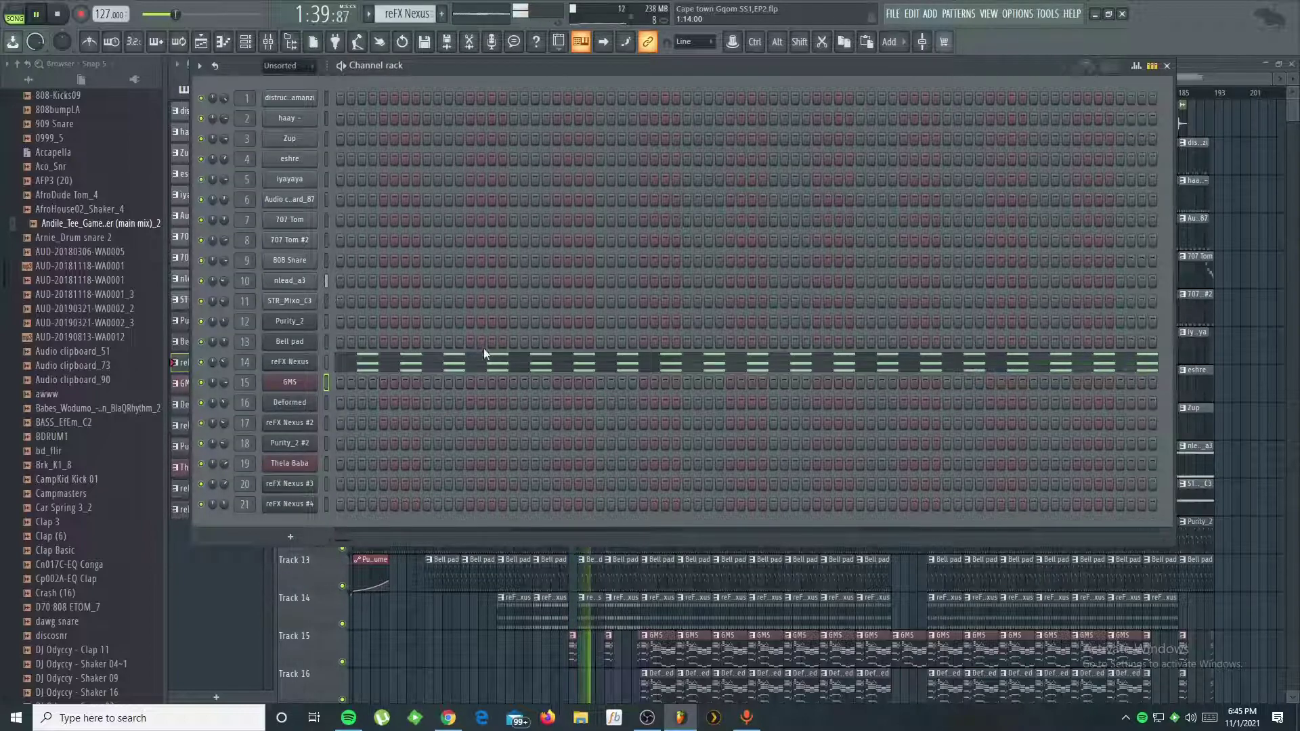
left_click(499, 369)
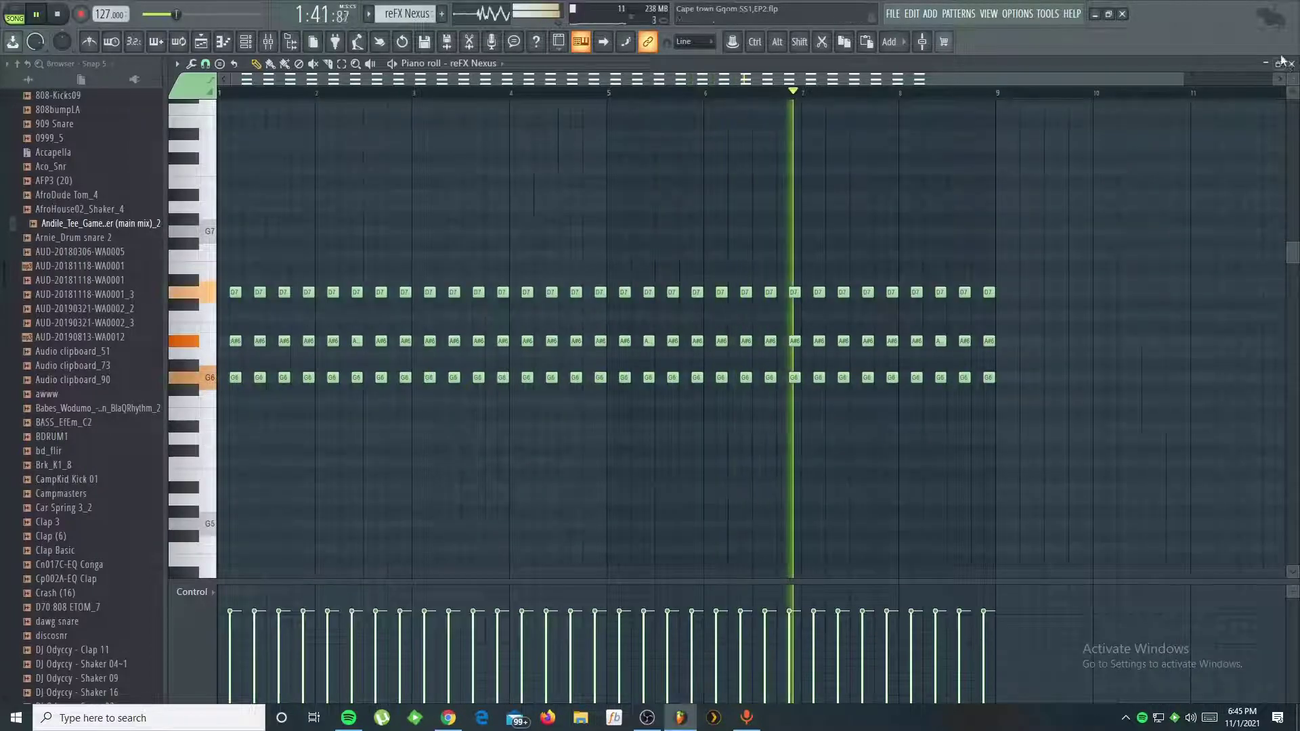
key("F6")
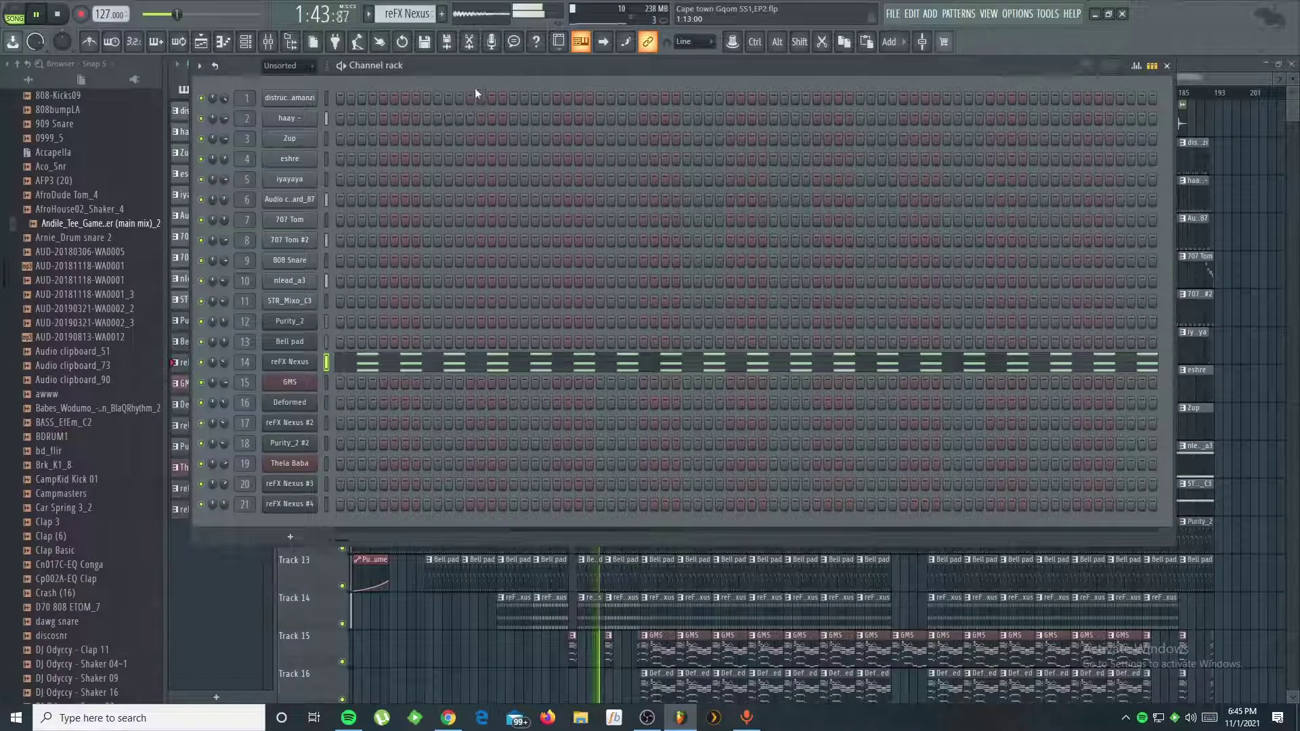
Step: Switch to the Deformed pattern, view its notes in the piano roll, and return to the channel rack
key("KP_Add")
key("KP_Add")
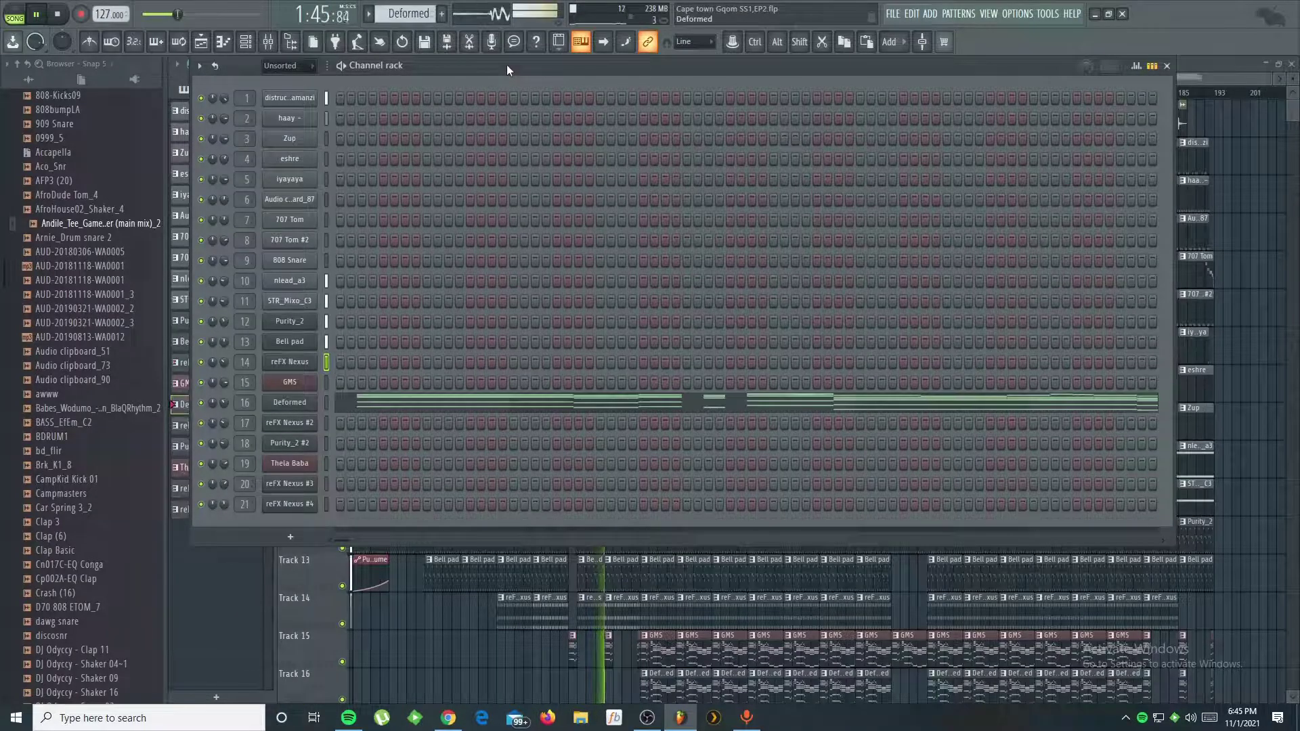
left_click(396, 410)
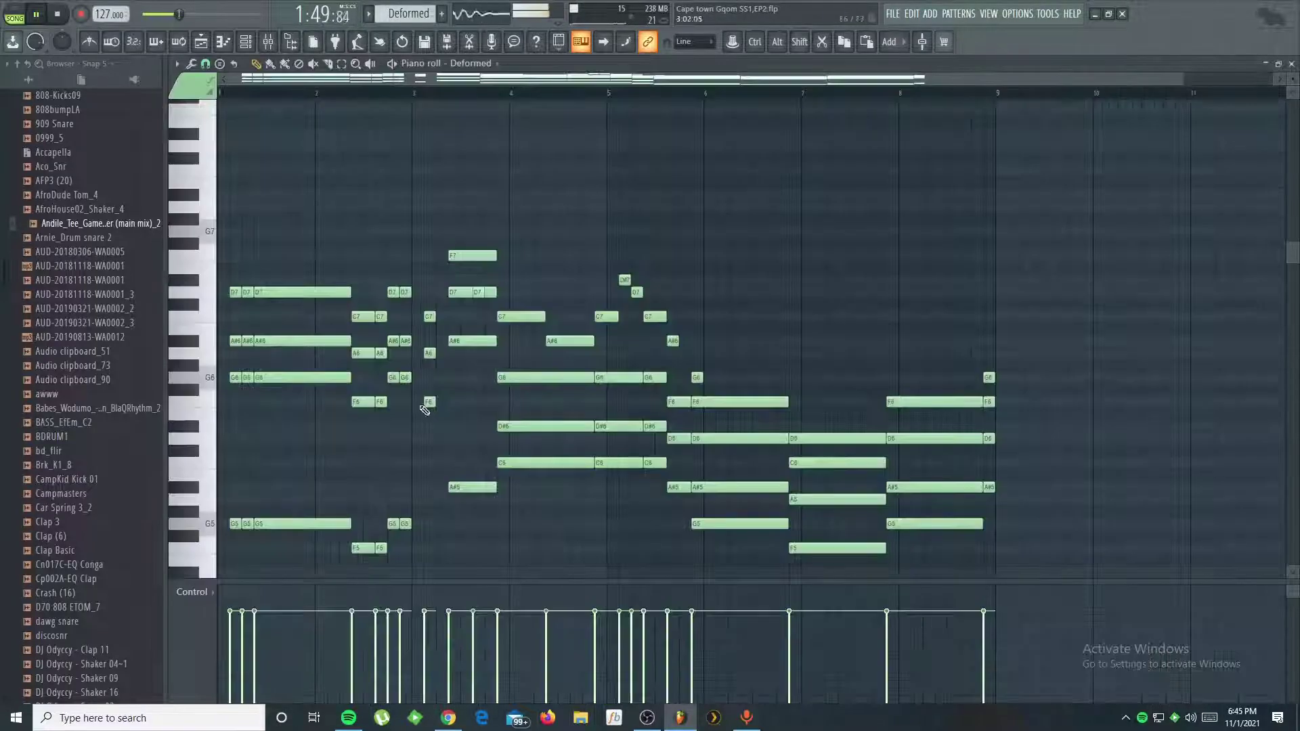
left_click(1279, 63)
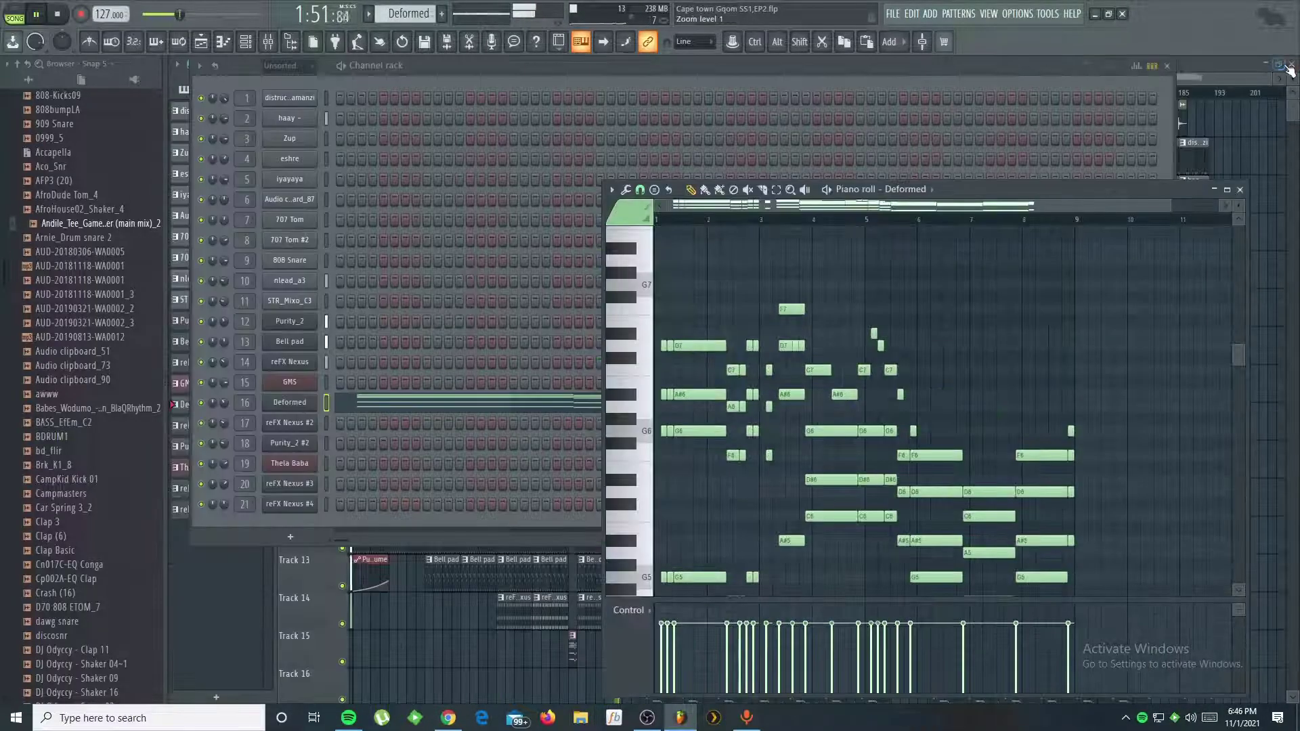
left_click(335, 368)
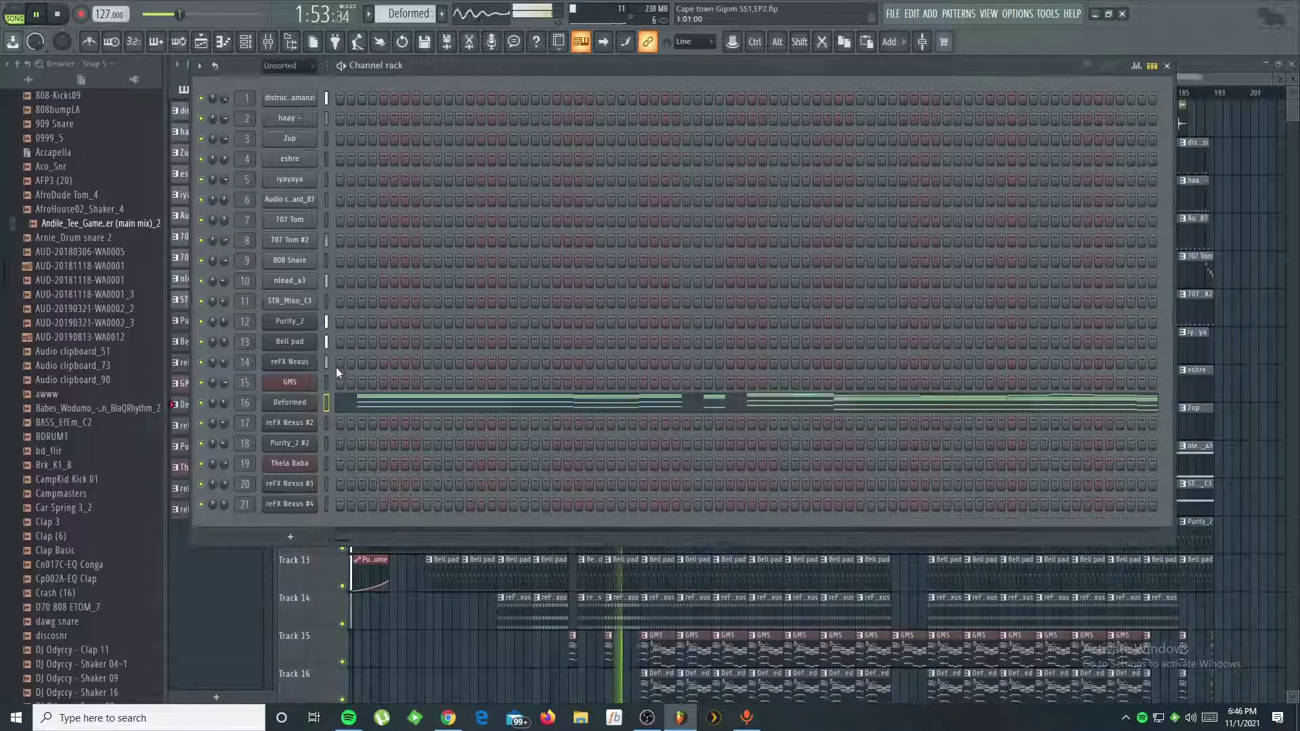
Step: Examine the Deformed channel's synth and its preset list, then return to the channel rack without choosing a preset
left_click(288, 403)
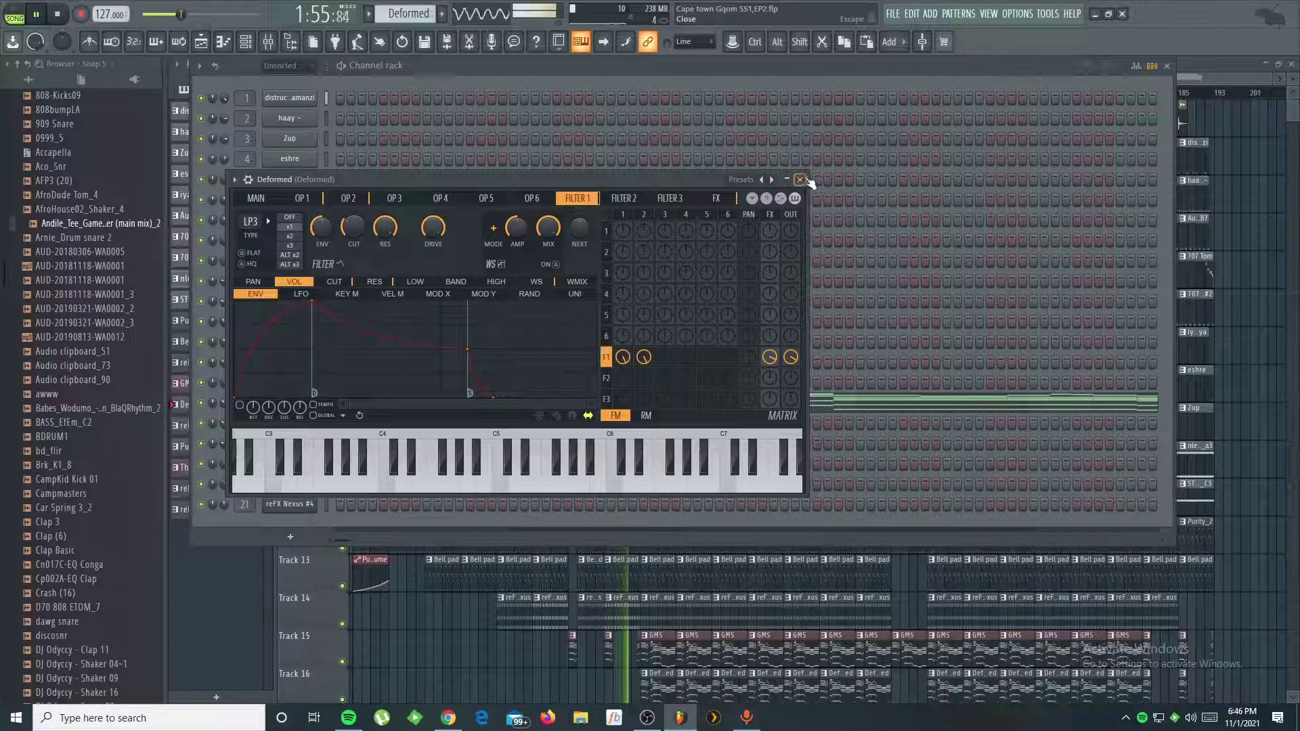
left_click(744, 181)
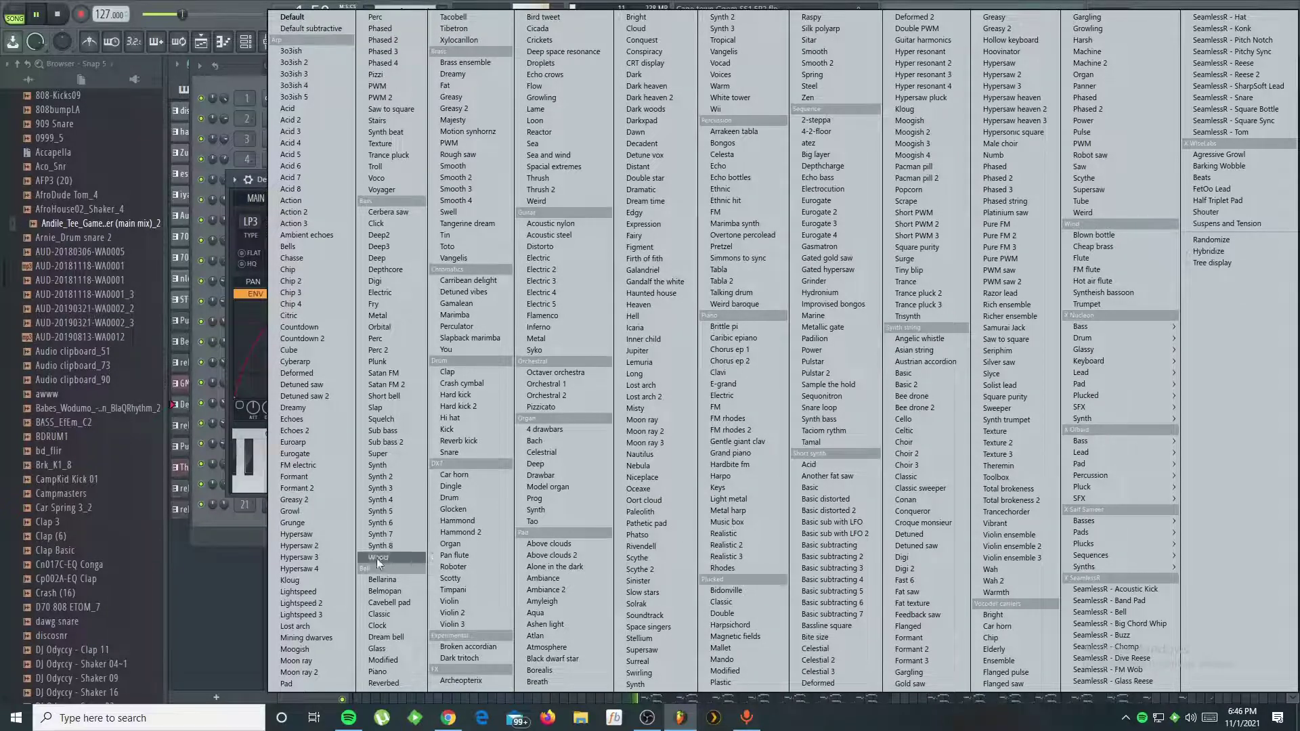
left_click(222, 599)
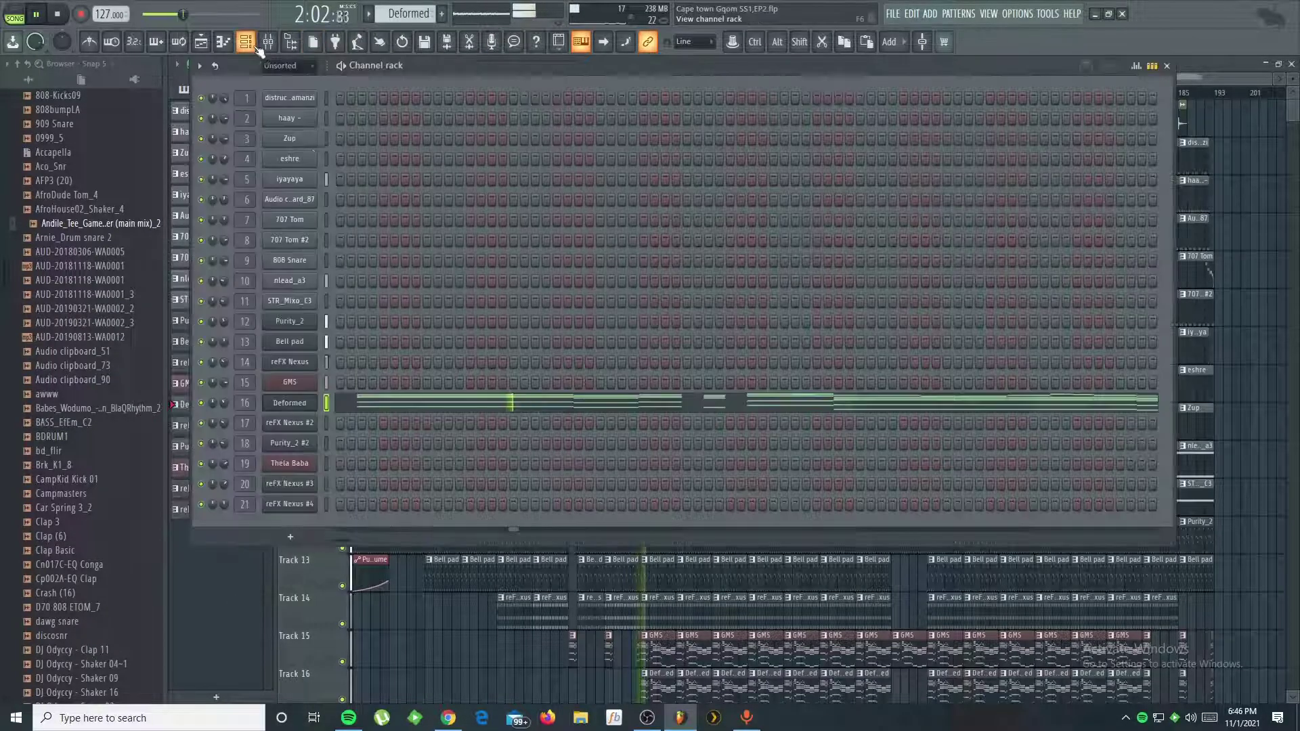
left_click(246, 41)
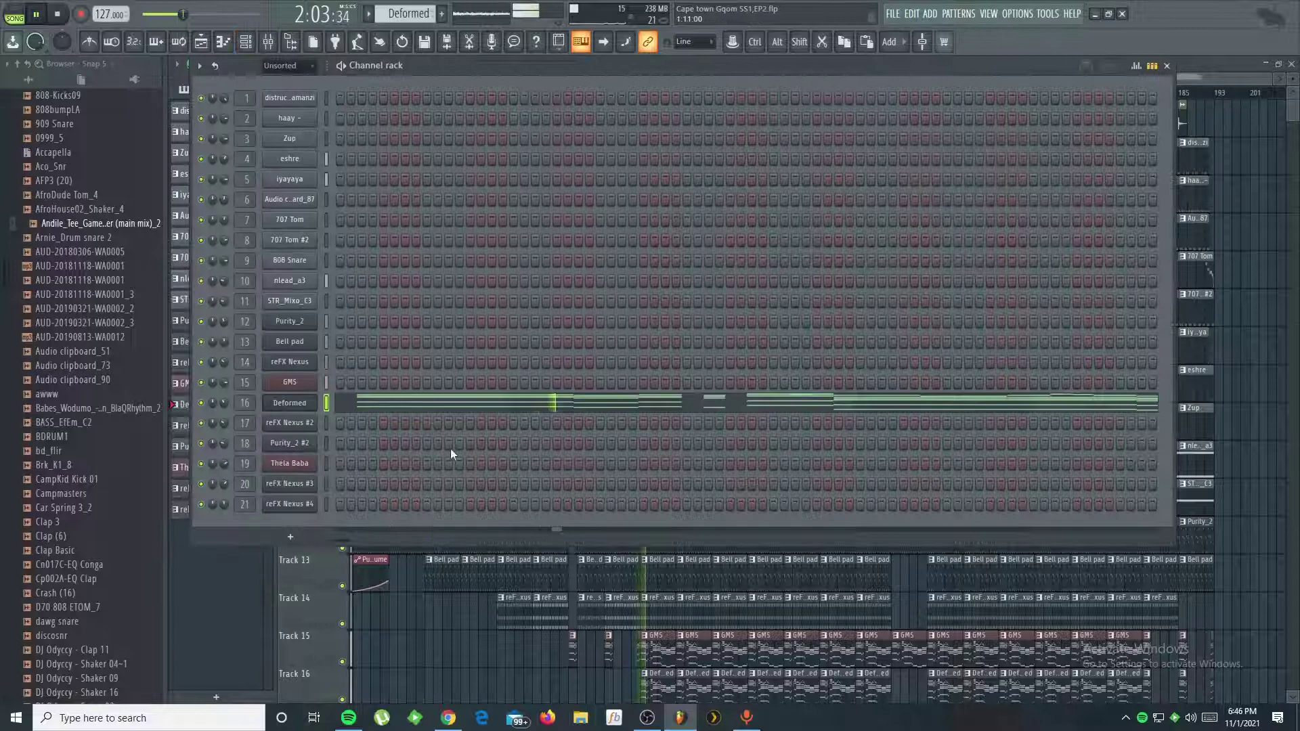
Step: Reopen the Deformed pattern in a maximized piano roll and examine its lower-octave notes
left_click(485, 413)
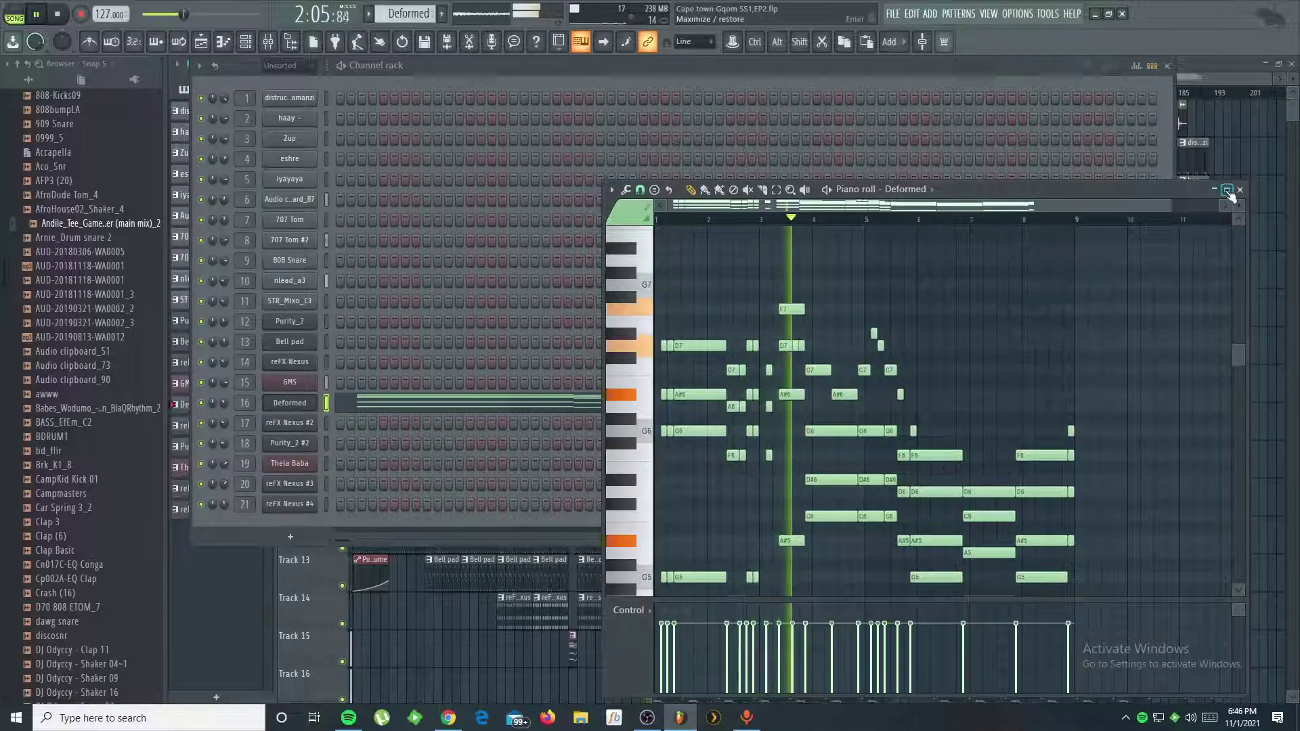
left_click(1227, 191)
scroll(720, 209, "down", 4)
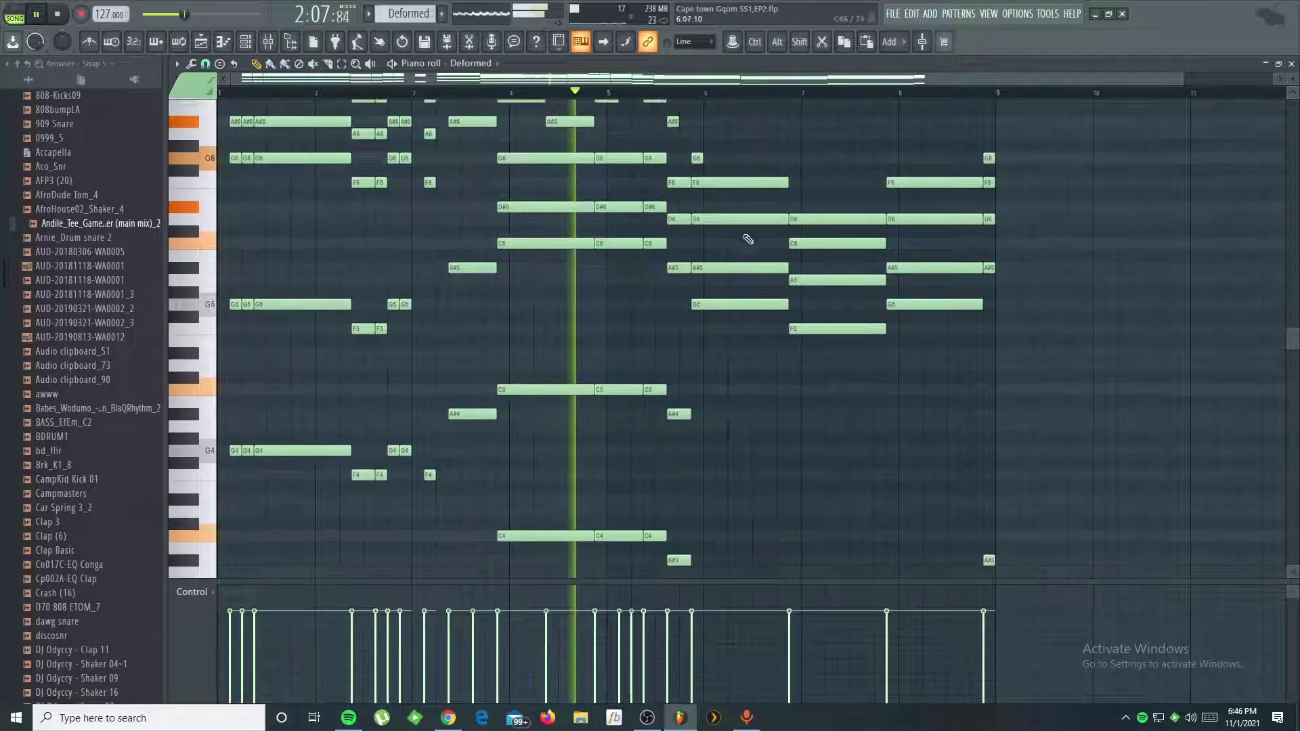
scroll(809, 250, "down", 2)
scroll(807, 240, "up", 2)
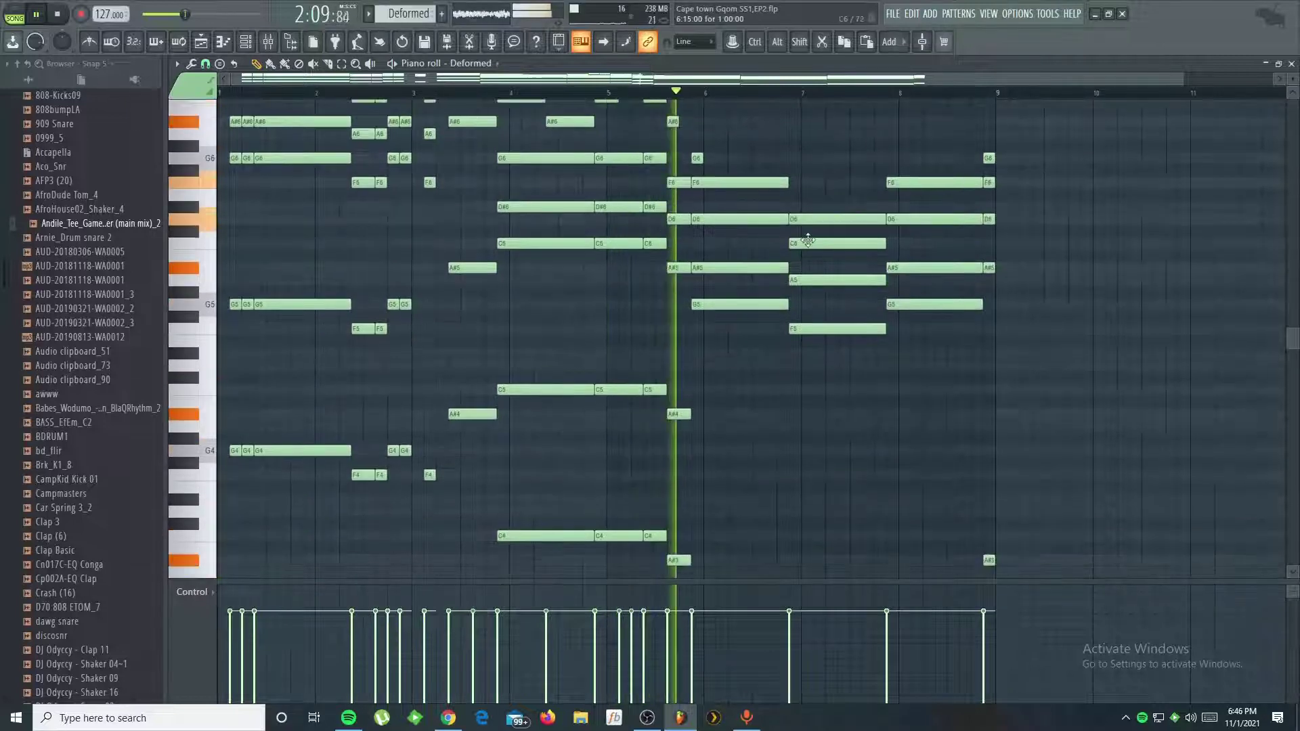
Step: Examine the rest of the Deformed notes, then close the piano roll to return to the channel rack
scroll(808, 240, "down", 2)
scroll(832, 247, "up", 2)
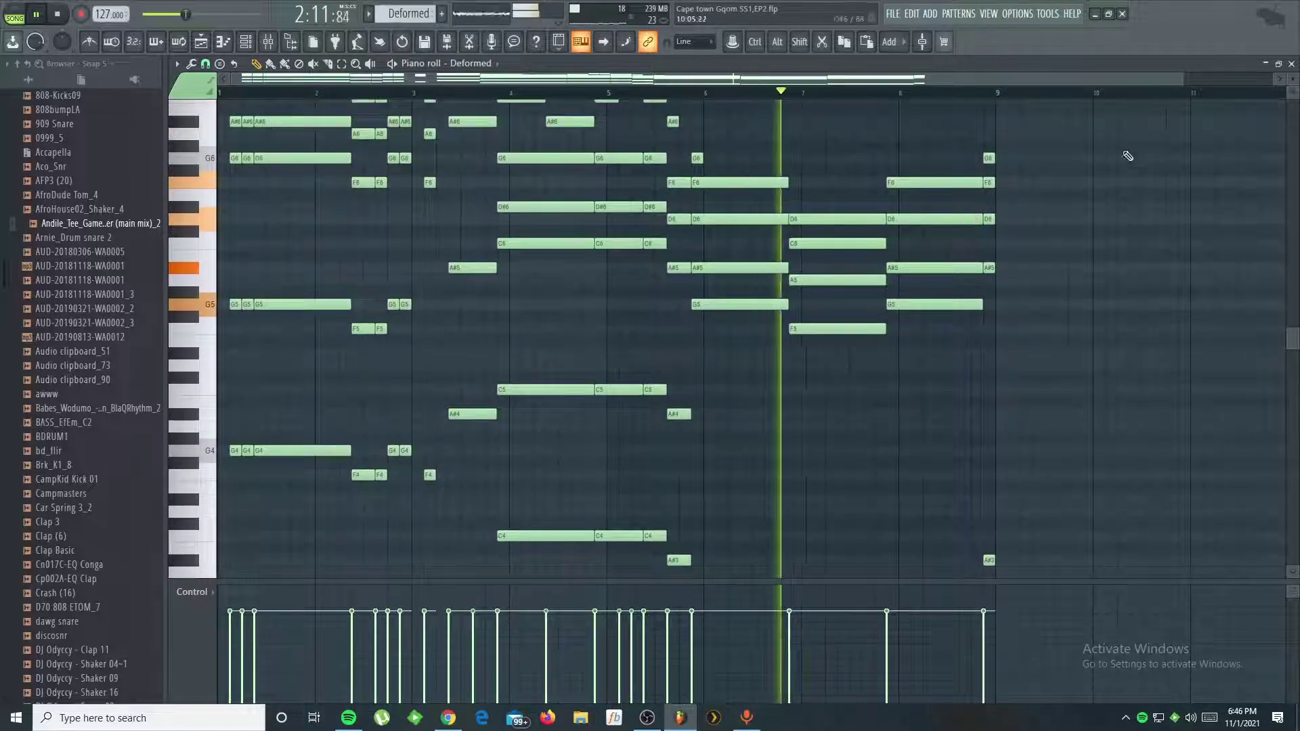
left_click(1292, 64)
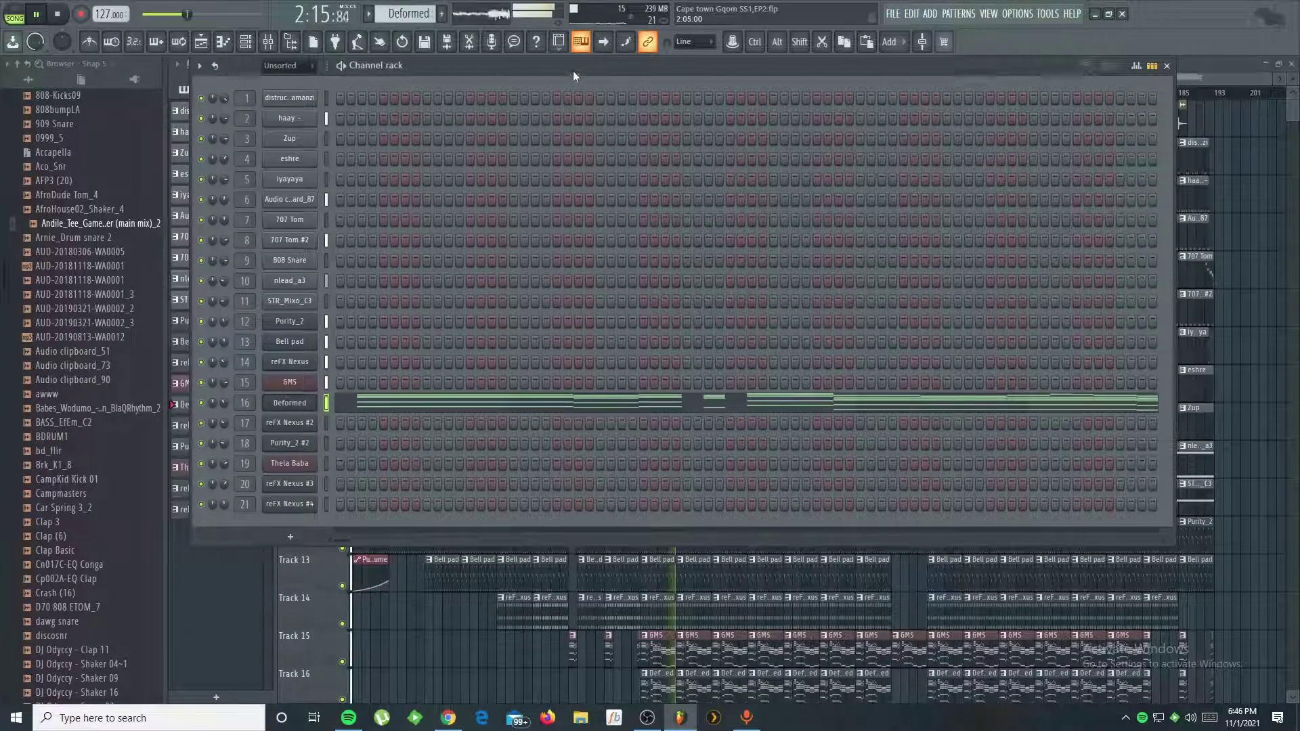
Step: Step through the remaining patterns in the channel rack, from reFX Nexus #2 through Thela Baba to reFX Nexus #4
key("Down")
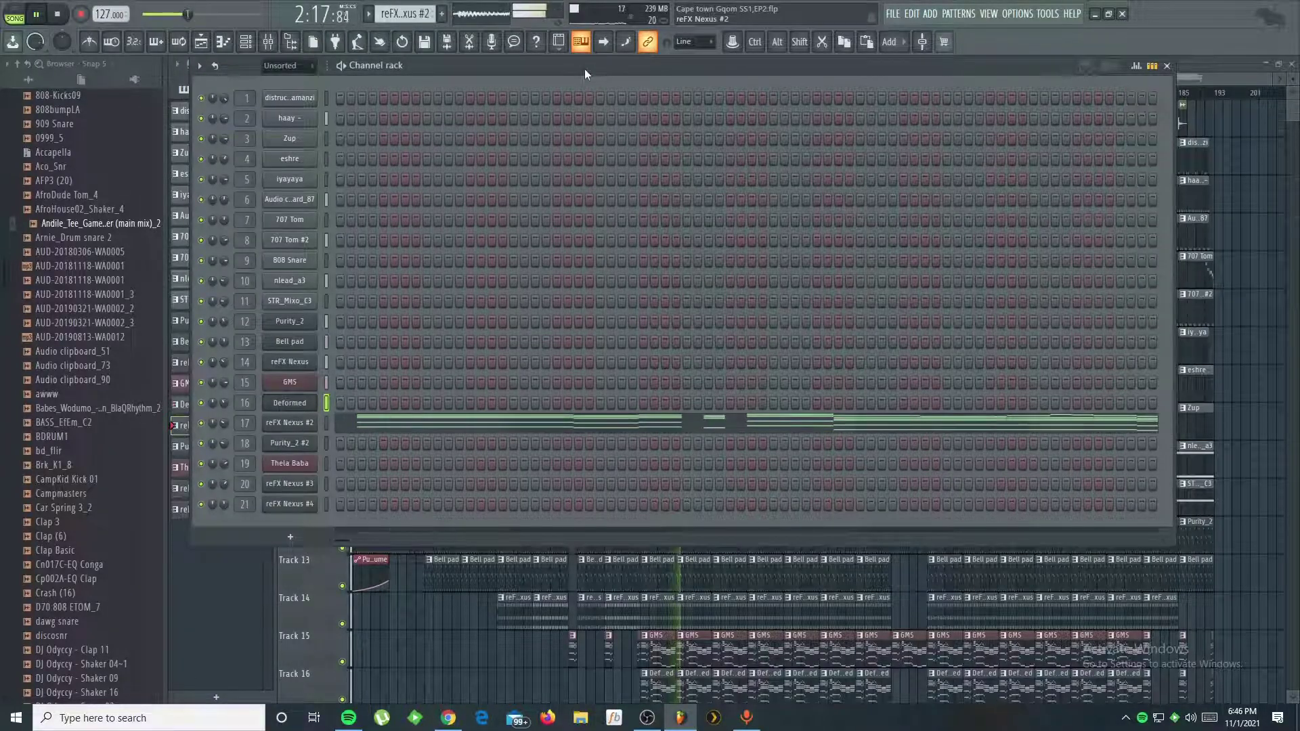
key("Down")
key("Down")
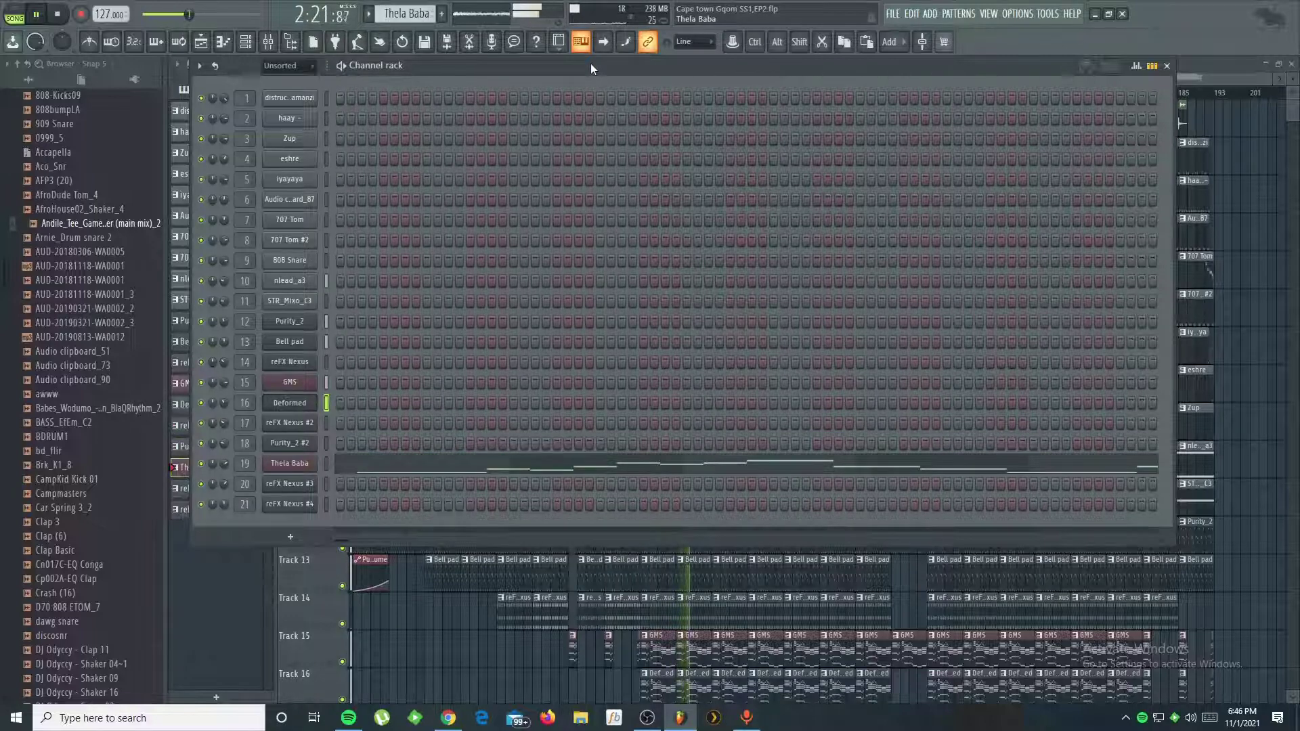
key("Down")
key("Down")
Step: Close the channel rack and examine the whole playlist arrangement with compact tracks, from Track 1 to Track 21
left_click(1167, 66)
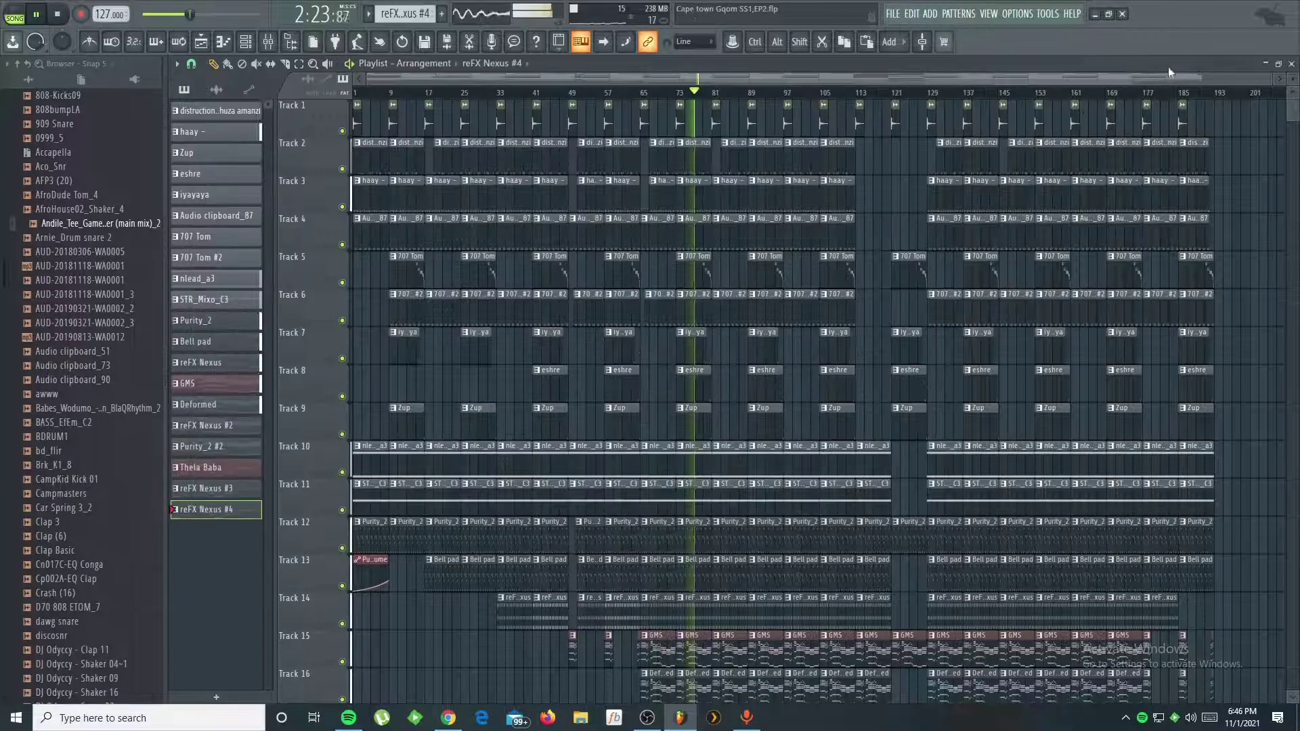
scroll(982, 271, "down", 4)
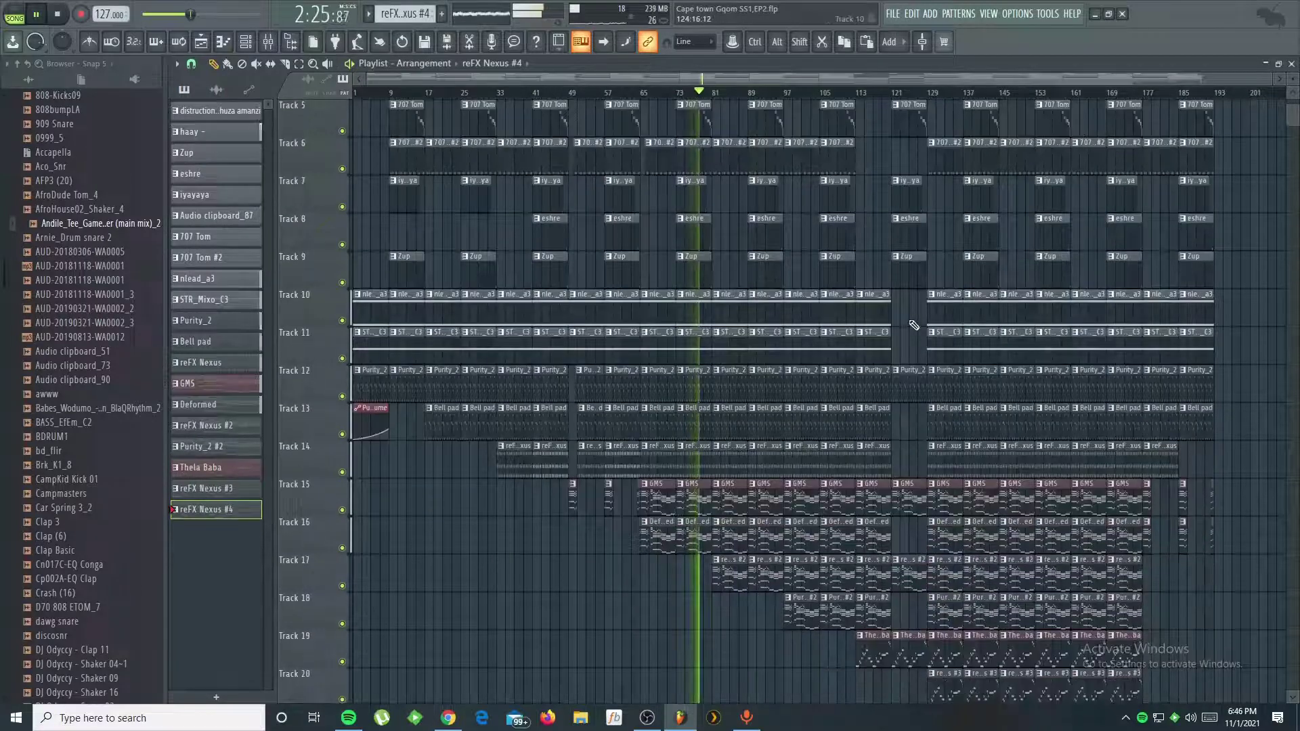
scroll(907, 312, "up", 2)
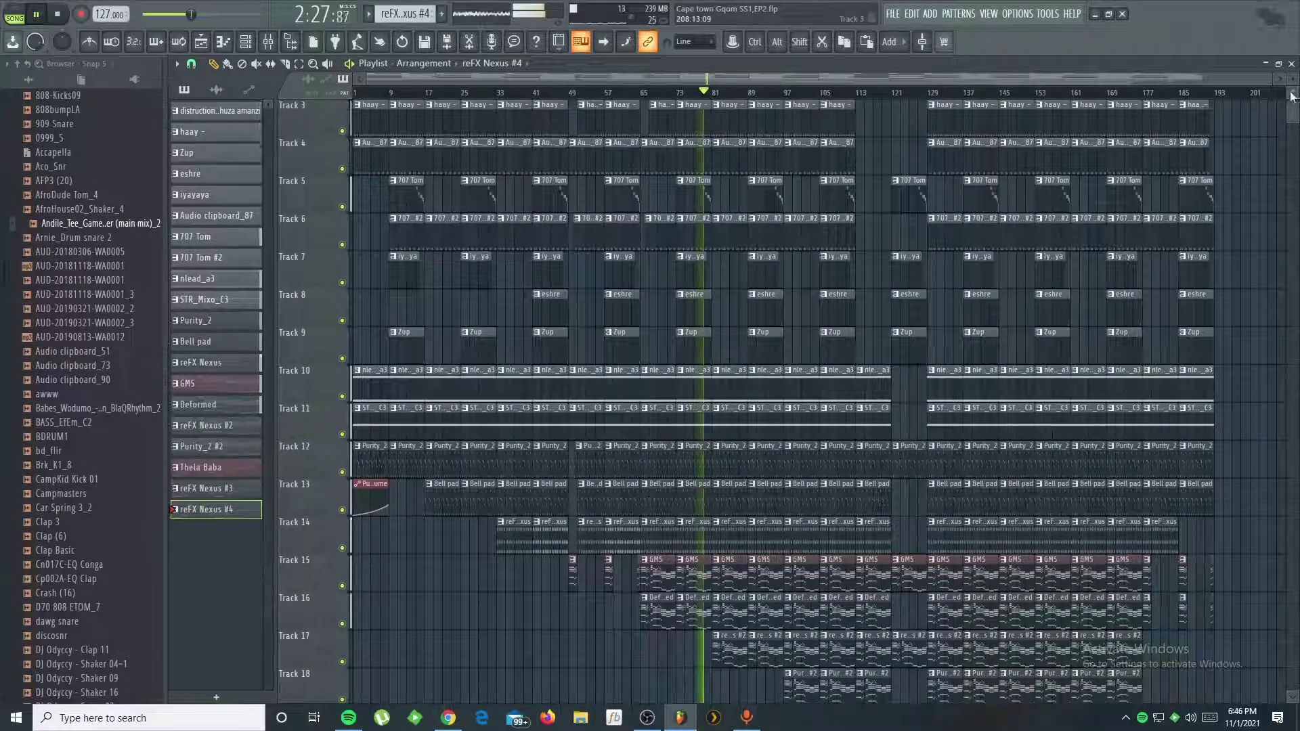
scroll(1043, 98, "down", 3)
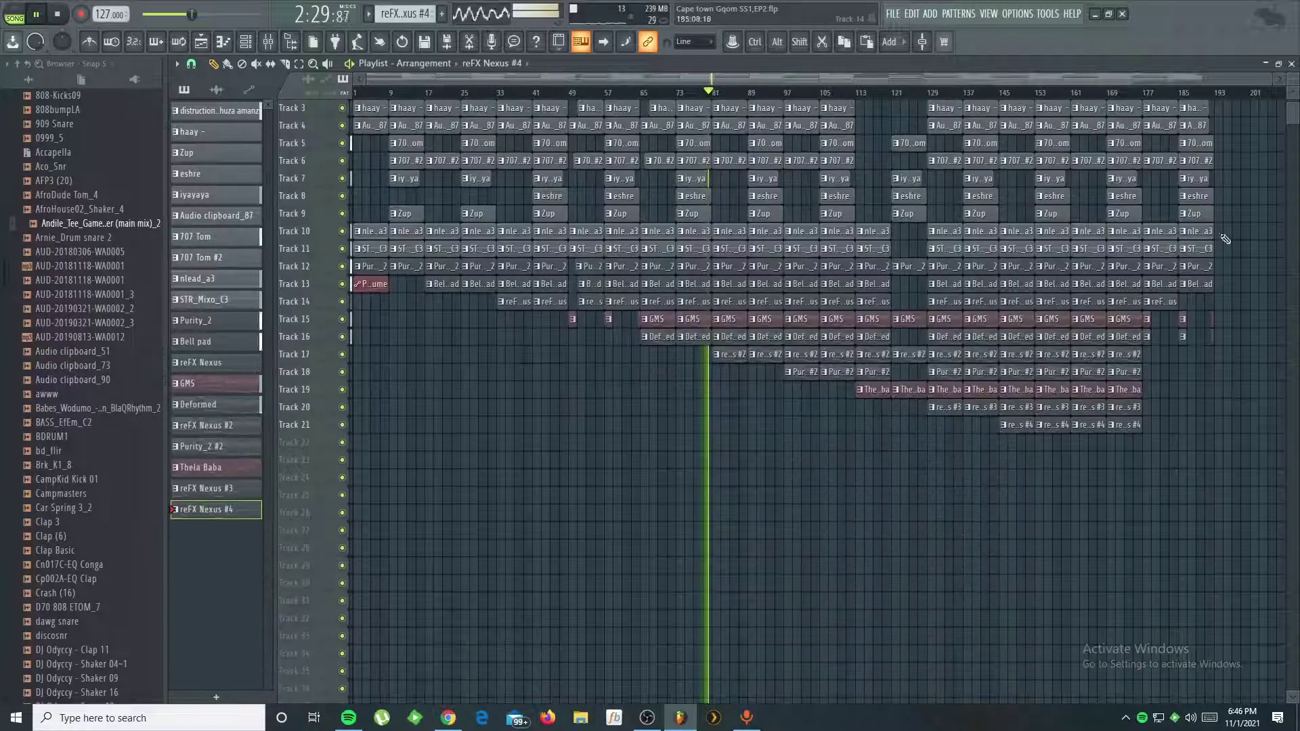
scroll(938, 317, "up", 2)
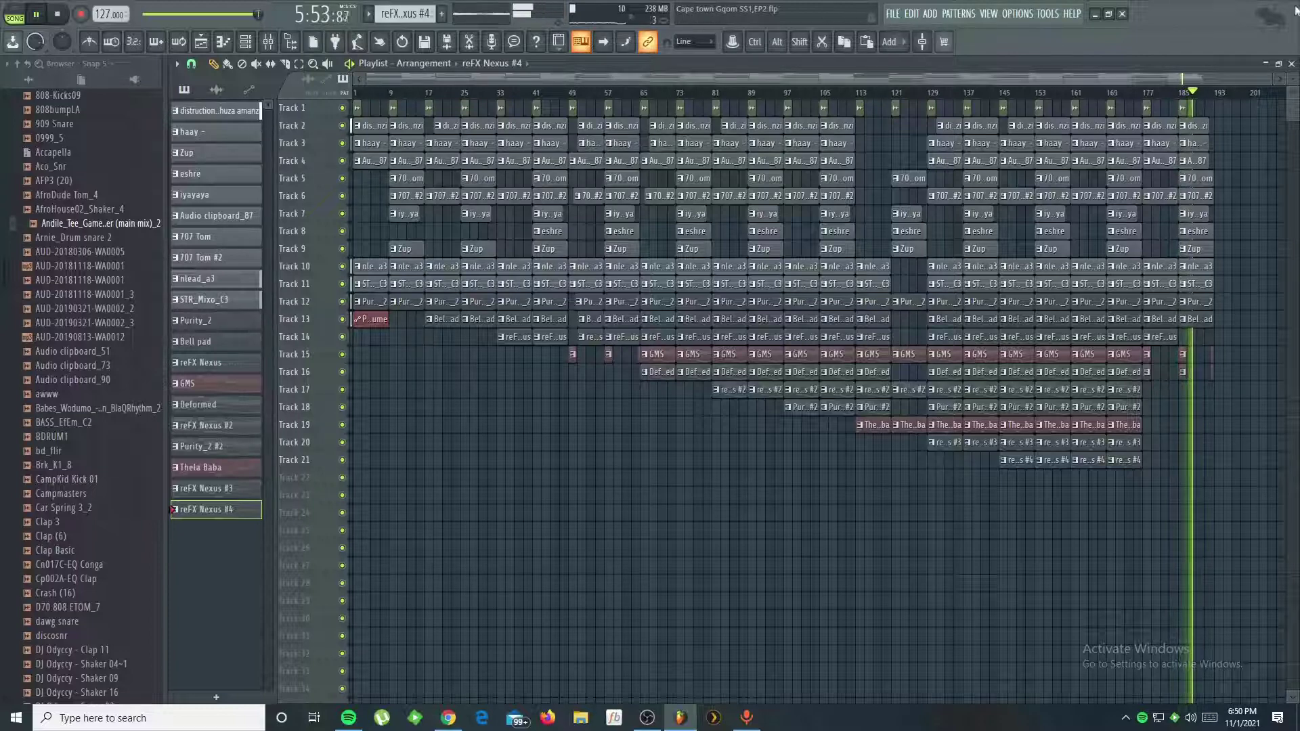
Step: Place another copy of the Andile_Tee_Game_Over (main mix)_2 audio clip on Track 1 at bar 193, and stop playback
scroll(1264, 80, "up", 5)
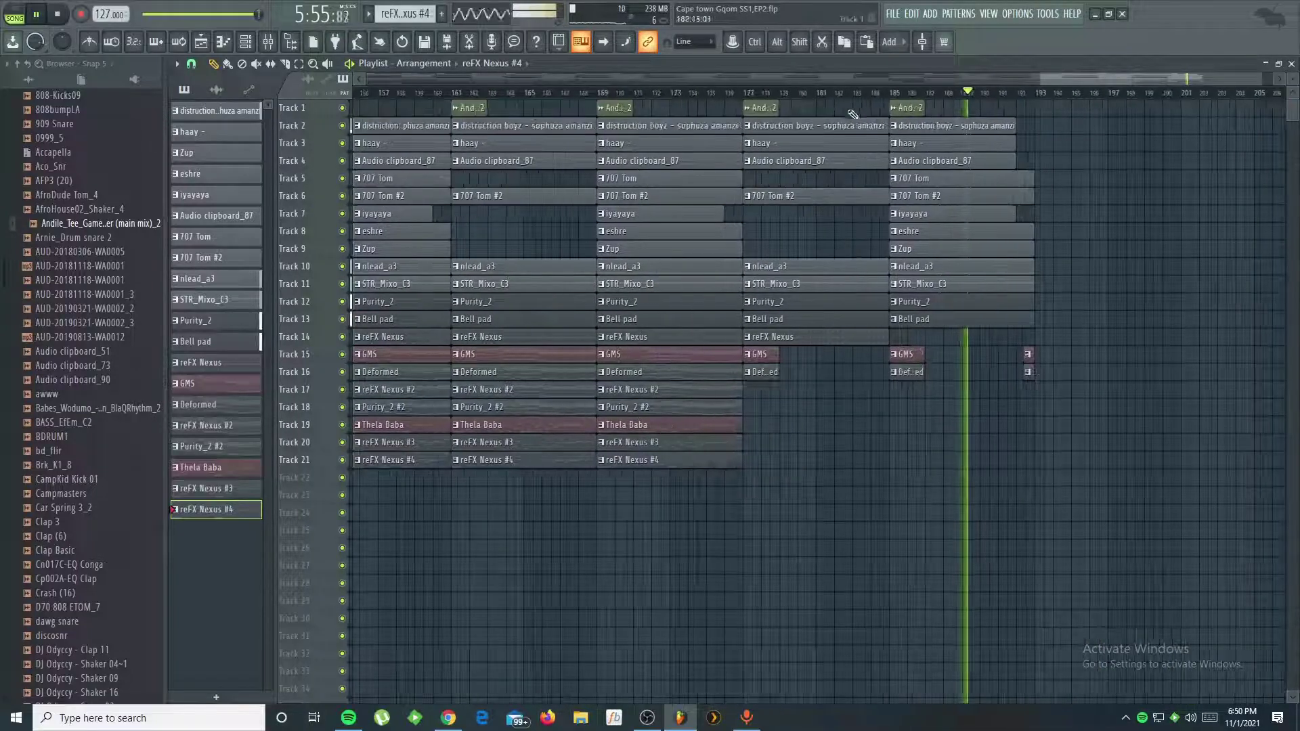
left_click(909, 117)
left_click(1040, 110)
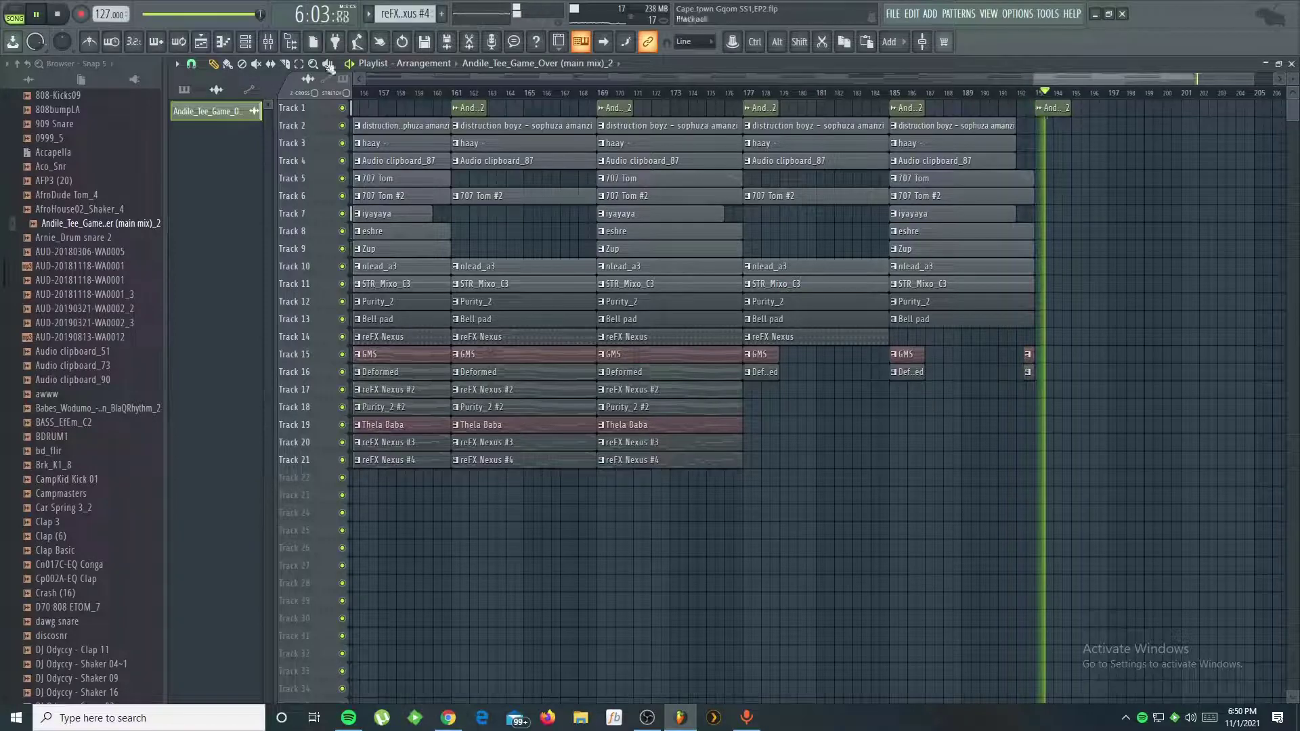
key("space")
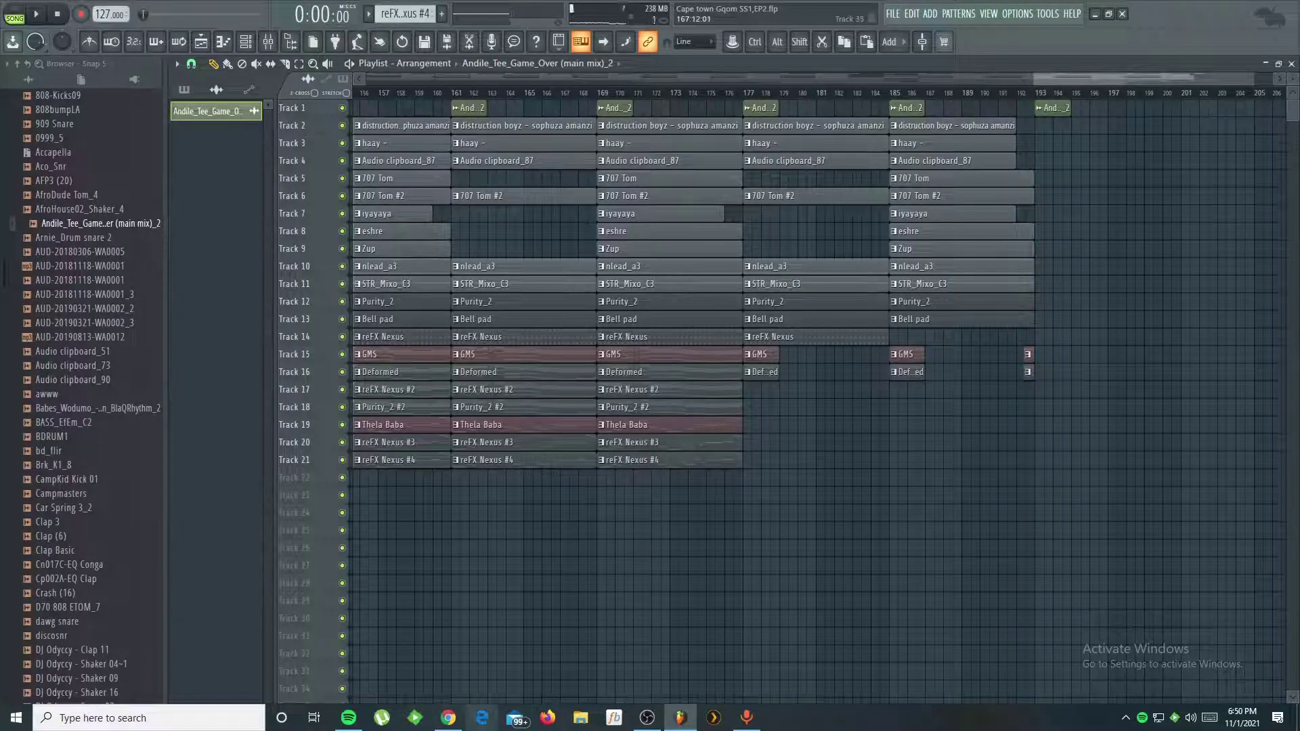